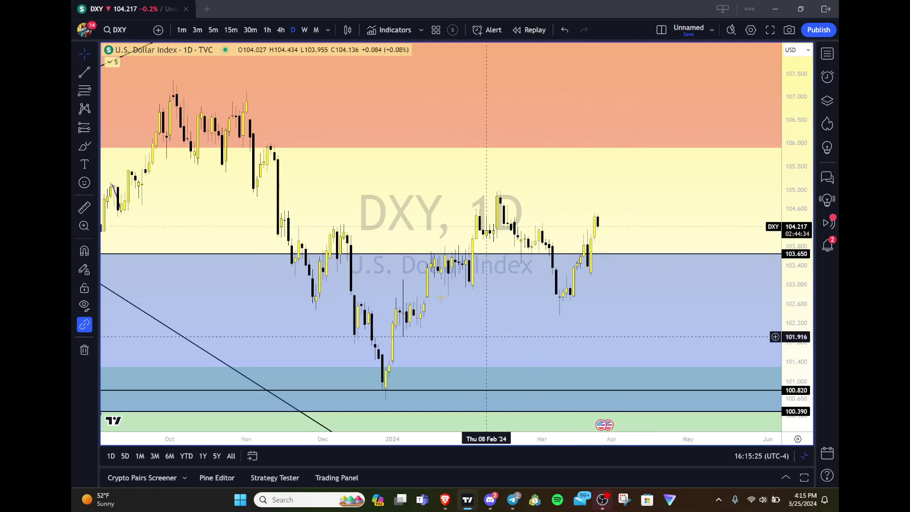
# Zoom the DXY daily chart around its FVG zones and the 103.650, 100.820 and 100.390 levels.
pyautogui.scroll(-5, 454, 352)
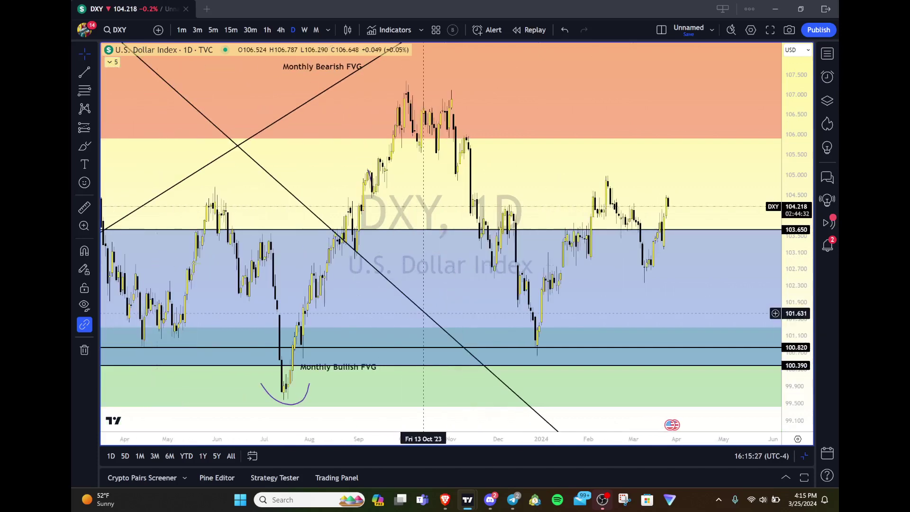
# Zoom out the DXY time axis to show about a year of history.
pyautogui.scroll(-1, 303, 315)
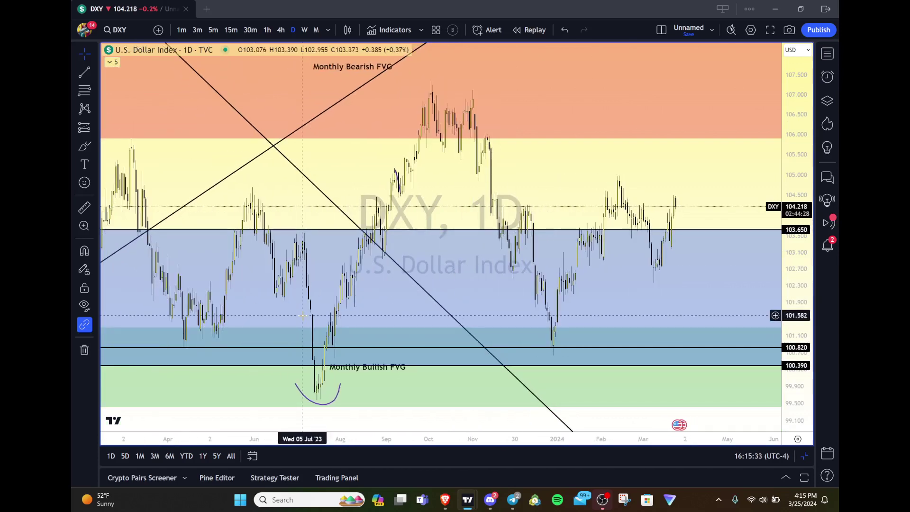
pyautogui.scroll(-1, 302, 316)
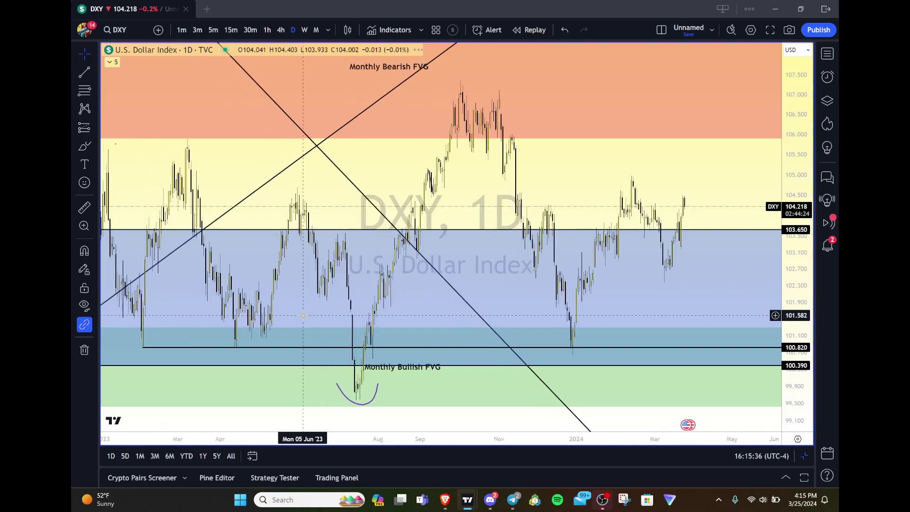
pyautogui.scroll(1, 304, 315)
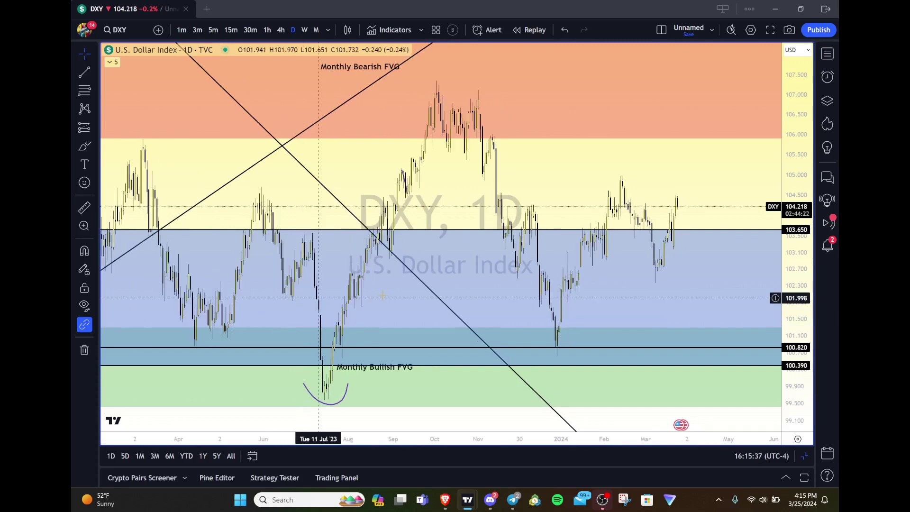
pyautogui.scroll(-1, 383, 295)
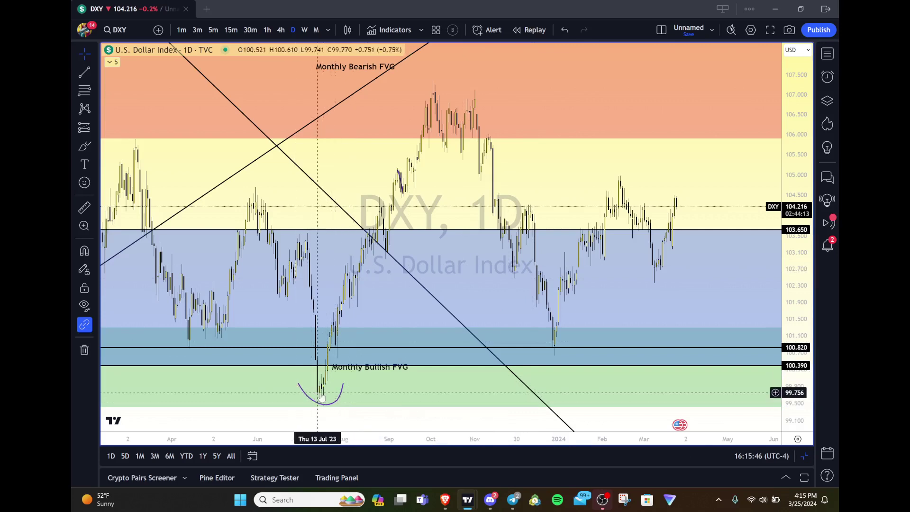
pyautogui.scroll(-1, 327, 389)
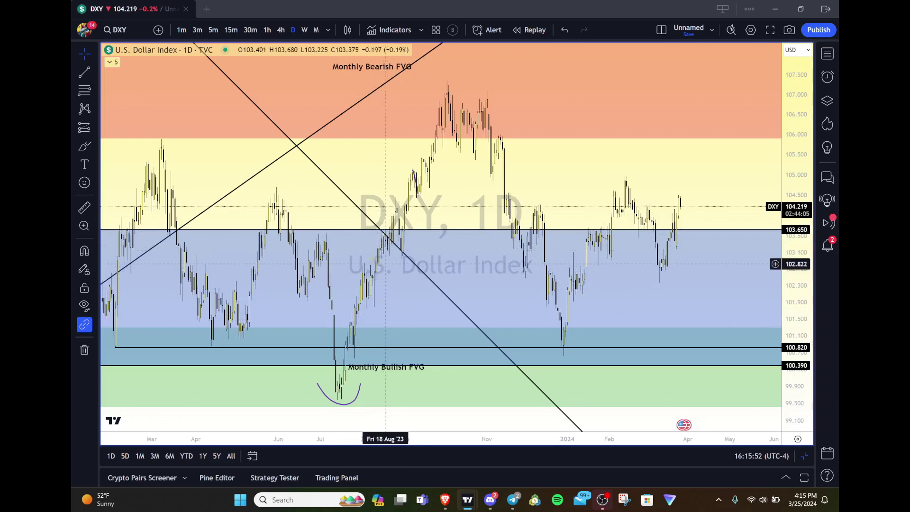
pyautogui.scroll(-2, 426, 245)
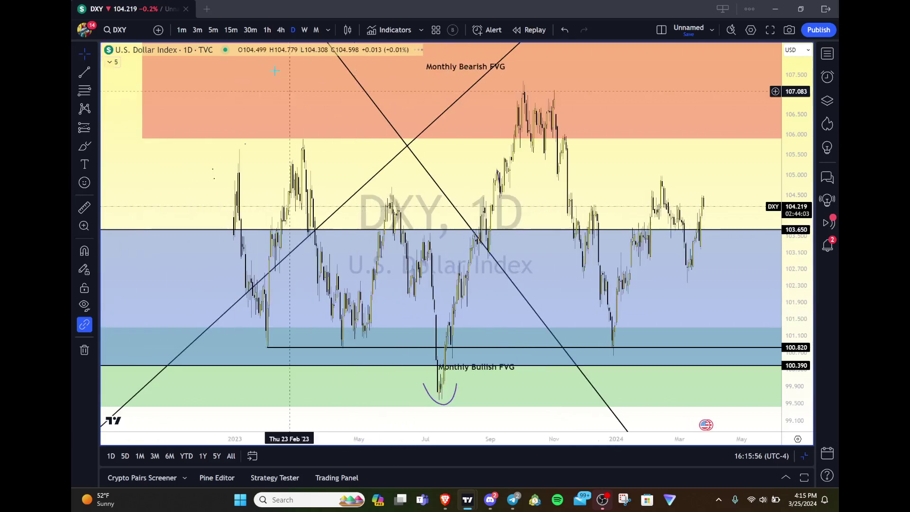
pyautogui.scroll(-3, 426, 245)
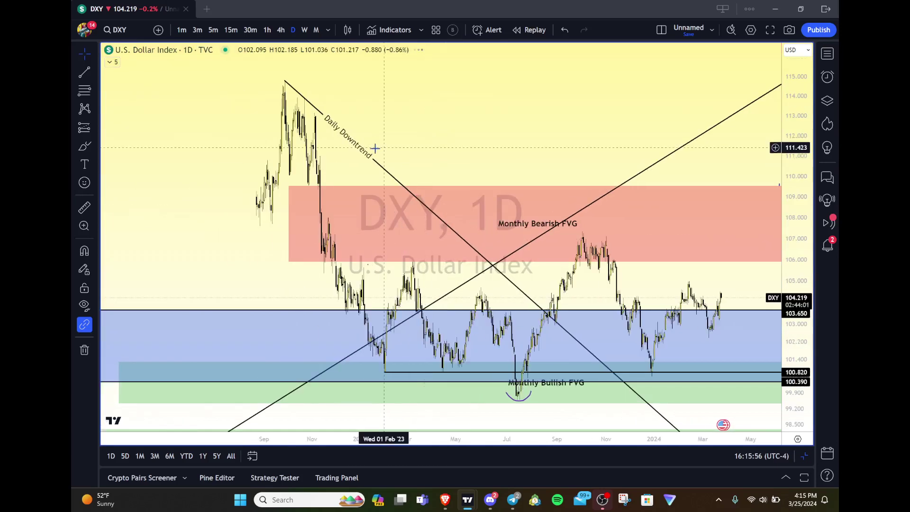
# Pan to the late-2022 highs and draw a small freehand curve near 103.650.
pyautogui.moveTo(537, 293); pyautogui.dragTo(132, 166)
pyautogui.scroll(3, 340, 279)
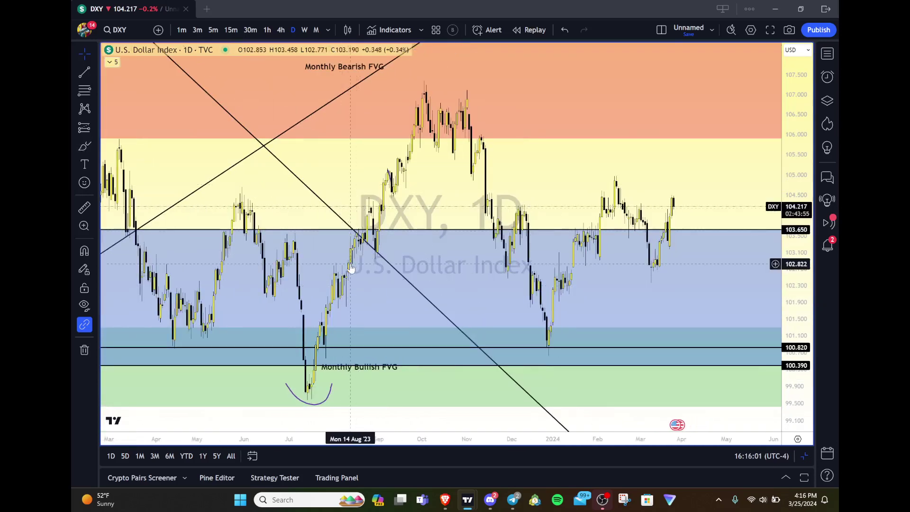
pyautogui.moveTo(358, 261)
pyautogui.mouseDown()
pyautogui.moveTo(381, 282)
pyautogui.moveTo(396, 212)
pyautogui.mouseUp()
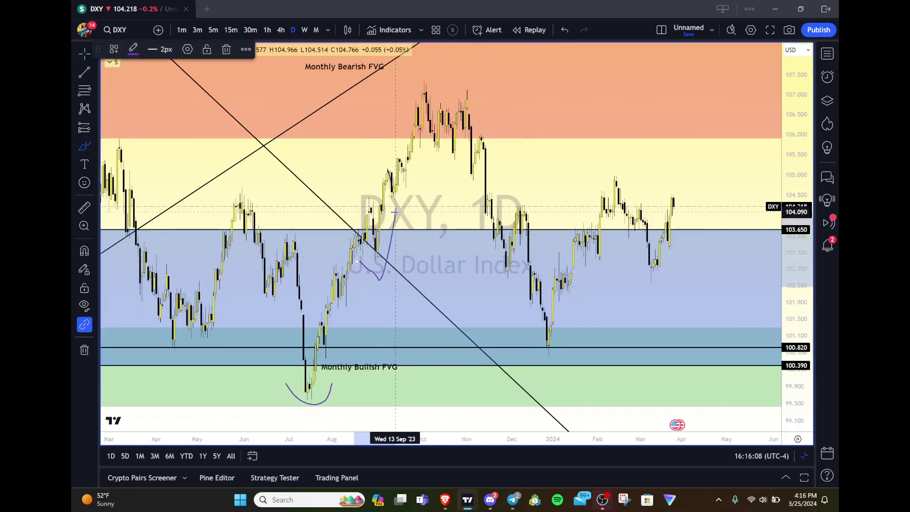
pyautogui.click(228, 49)
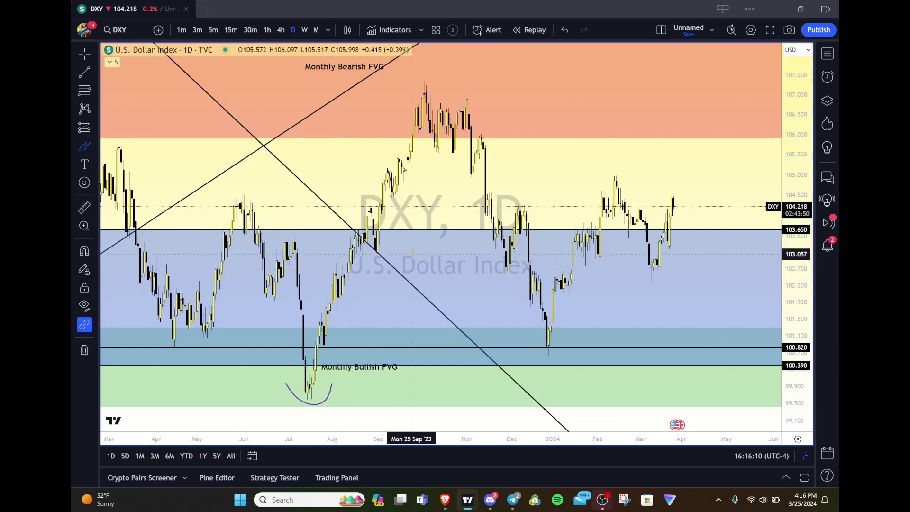
pyautogui.scroll(-3, 413, 361)
pyautogui.scroll(-2, 415, 362)
pyautogui.scroll(1, 415, 362)
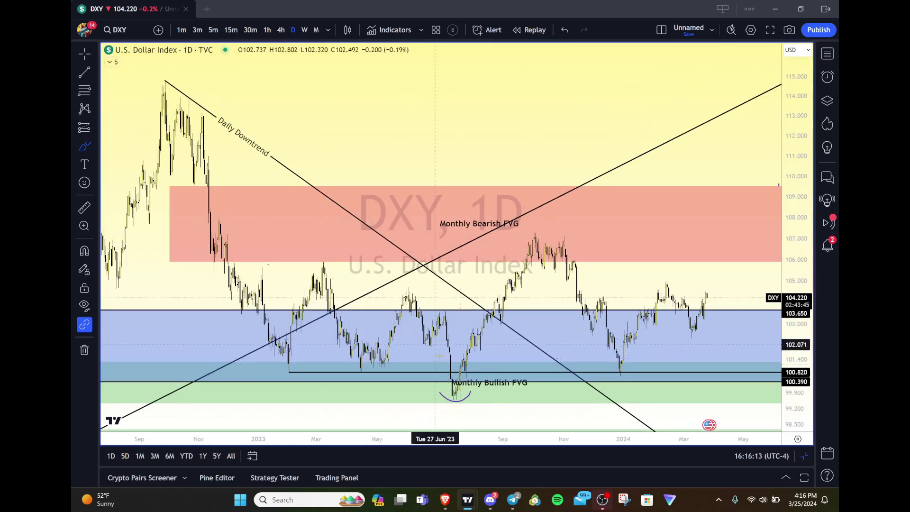
pyautogui.scroll(2, 429, 349)
pyautogui.moveTo(429, 348); pyautogui.dragTo(421, 374)
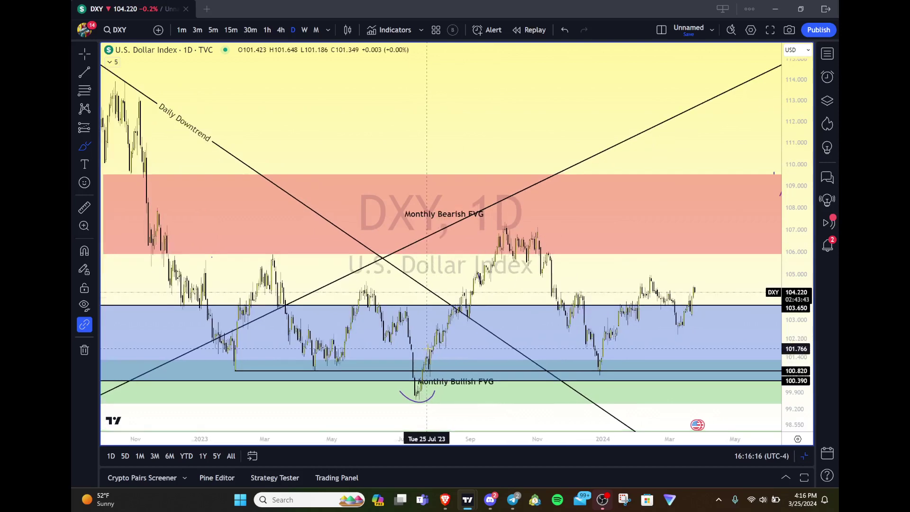
pyautogui.moveTo(432, 407)
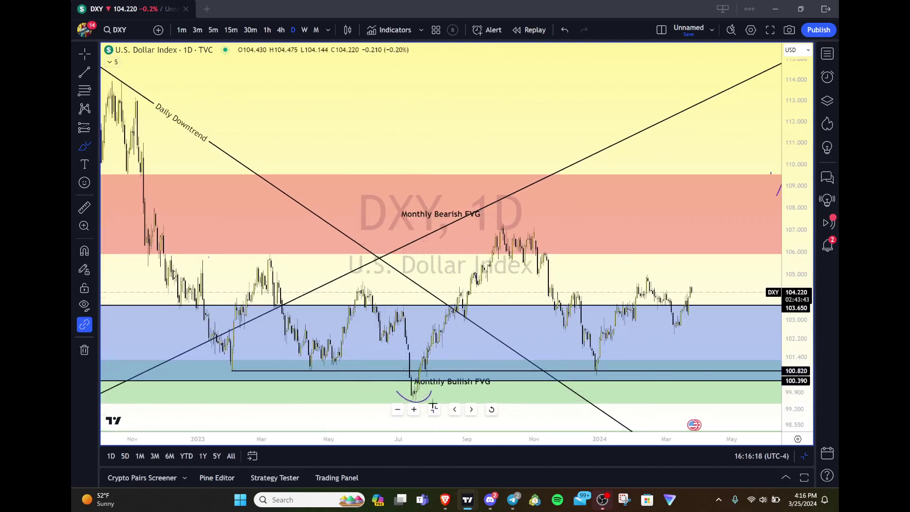
pyautogui.scroll(1, 431, 392)
pyautogui.scroll(1, 431, 393)
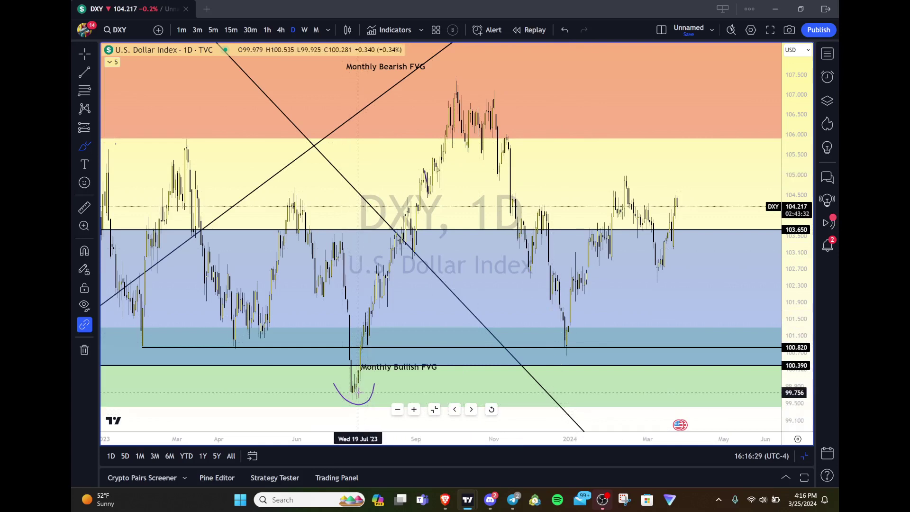
pyautogui.scroll(3, 351, 190)
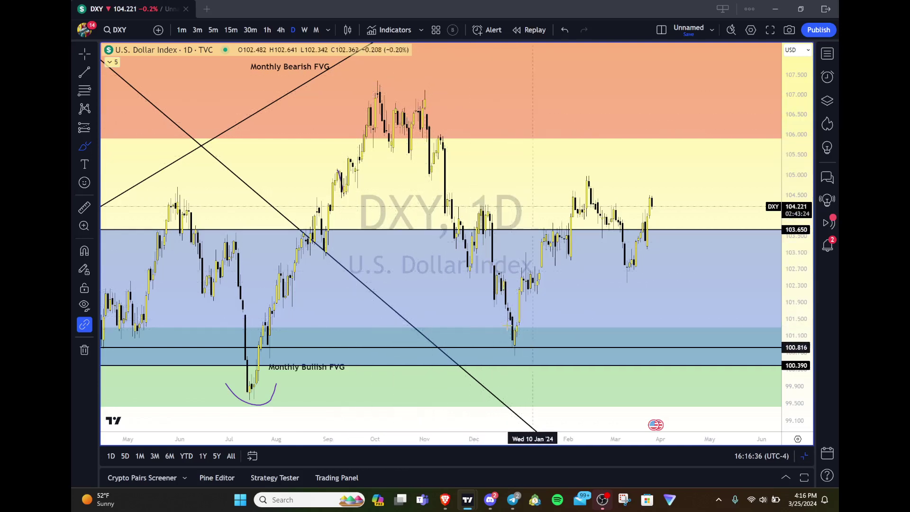
pyautogui.moveTo(493, 340)
pyautogui.mouseDown()
pyautogui.moveTo(524, 350)
pyautogui.moveTo(535, 342)
pyautogui.moveTo(273, 387)
pyautogui.mouseUp()
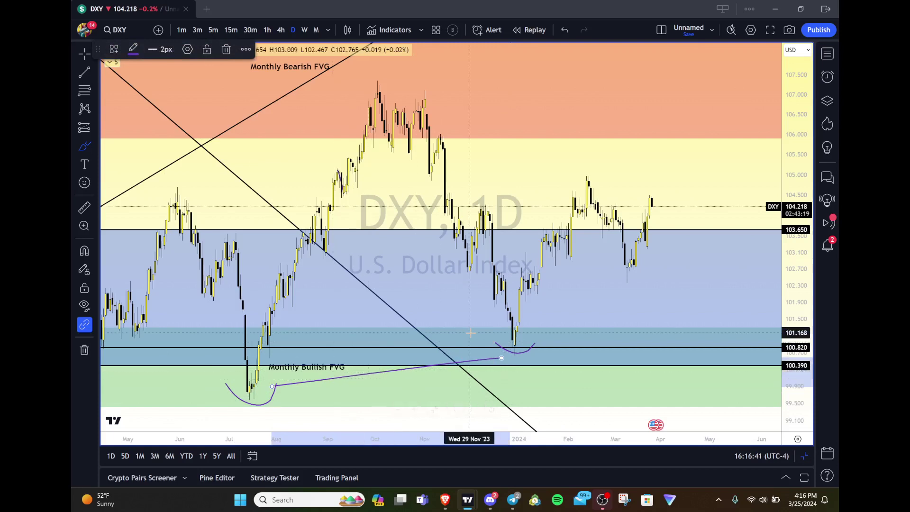
# Brush a freehand loop below the December low, then undo that extra loop.
pyautogui.hscroll(3, 470, 333)
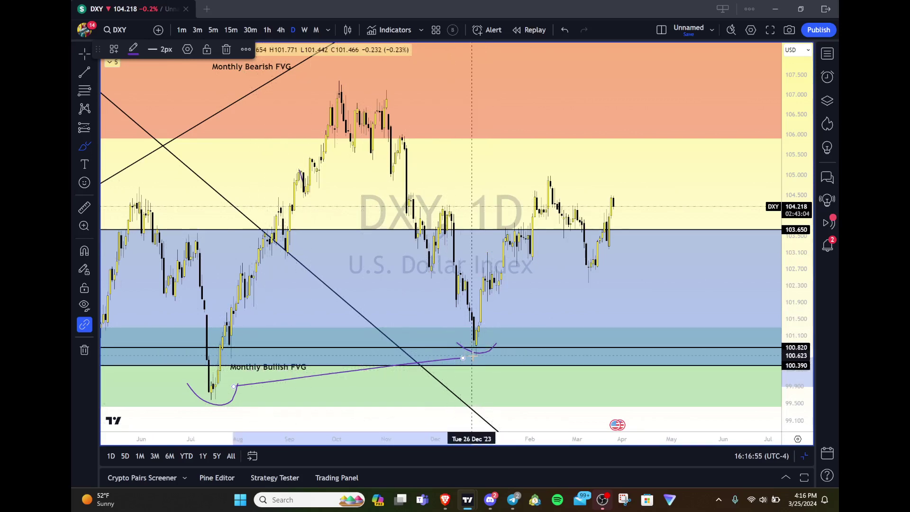
pyautogui.scroll(-3, 467, 360)
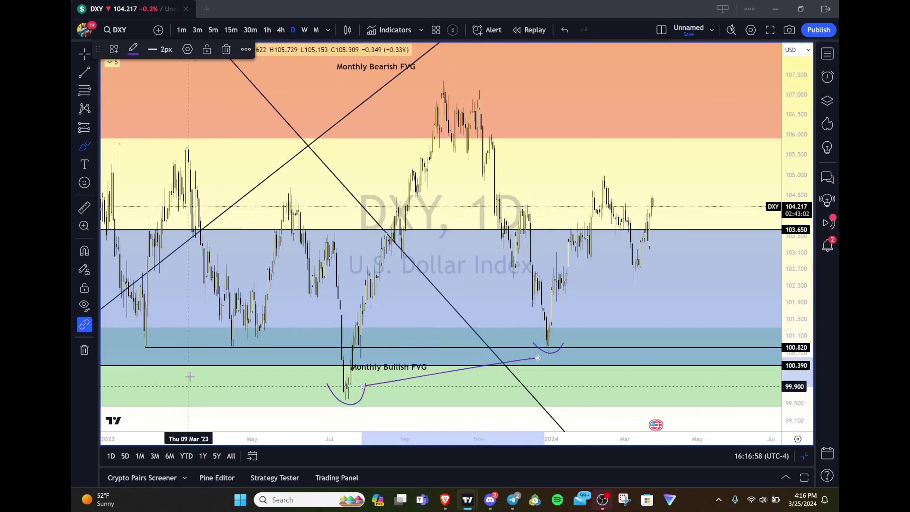
pyautogui.scroll(3, 356, 375)
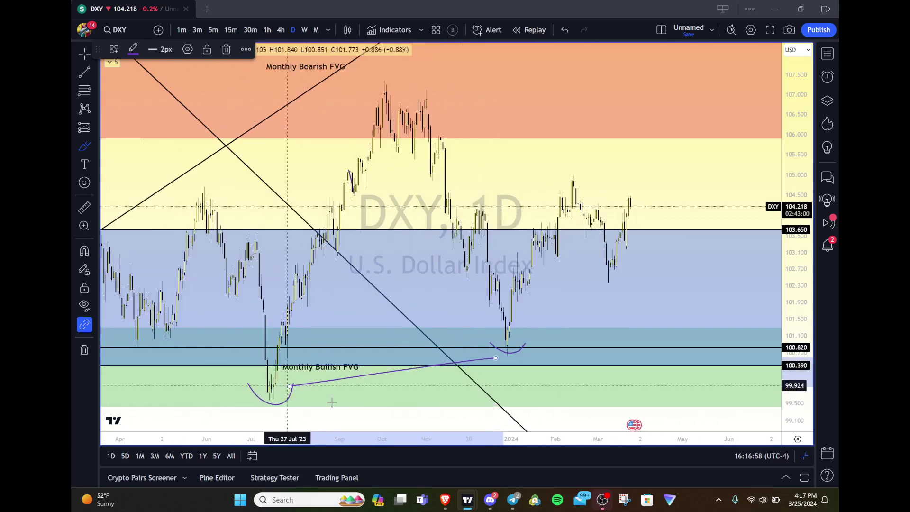
pyautogui.scroll(1, 473, 346)
pyautogui.moveTo(464, 332)
pyautogui.mouseDown()
pyautogui.moveTo(561, 408)
pyautogui.moveTo(398, 409)
pyautogui.moveTo(427, 344)
pyautogui.moveTo(501, 341)
pyautogui.mouseUp()
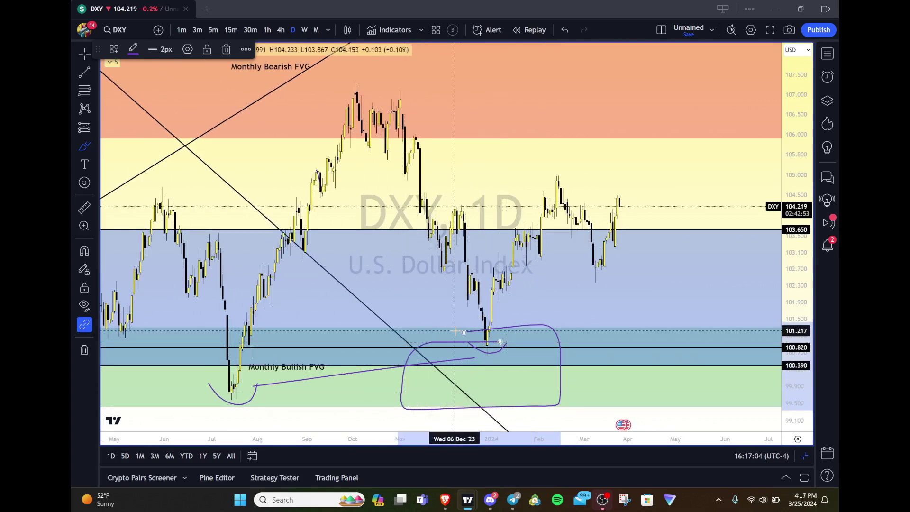
pyautogui.click(565, 30)
pyautogui.scroll(2, 568, 209)
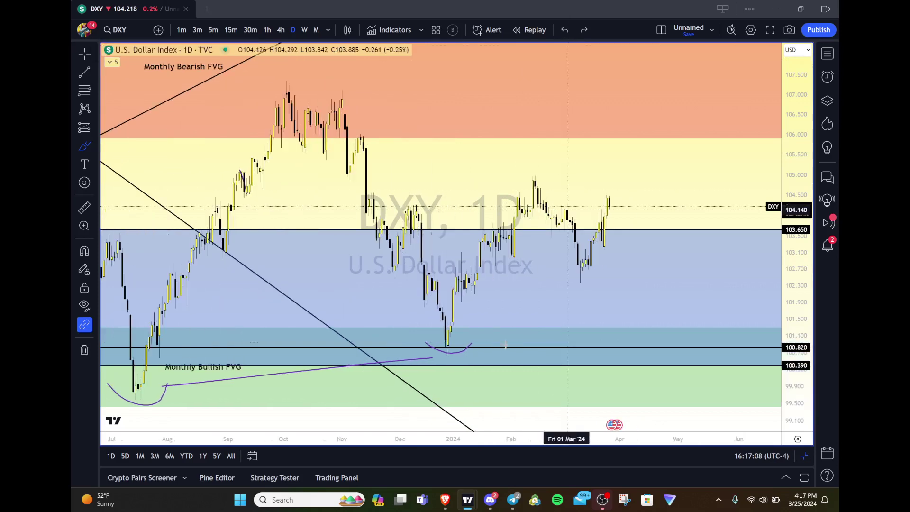
# Brush a rising trendline from the December low and zoom into the September–March candles.
pyautogui.hscroll(1, 463, 347)
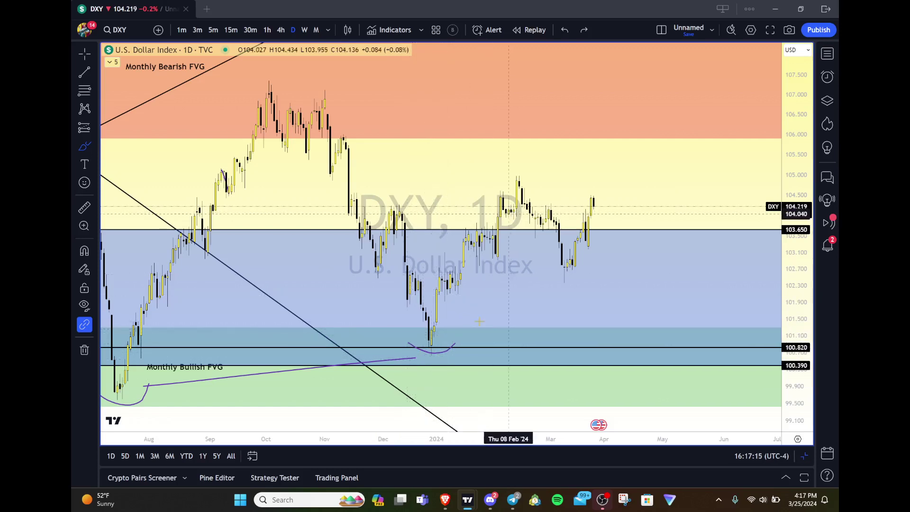
pyautogui.moveTo(423, 357); pyautogui.dragTo(697, 231)
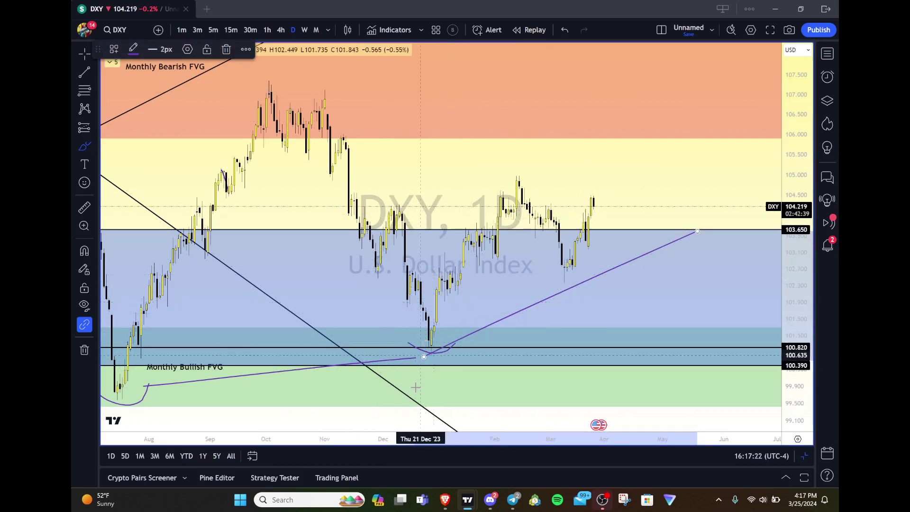
pyautogui.scroll(-5, 416, 387)
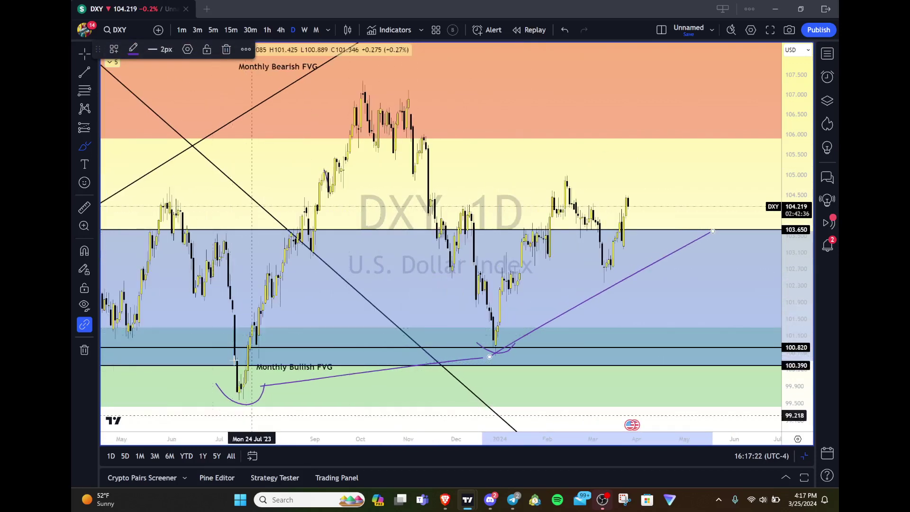
pyautogui.scroll(2, 417, 284)
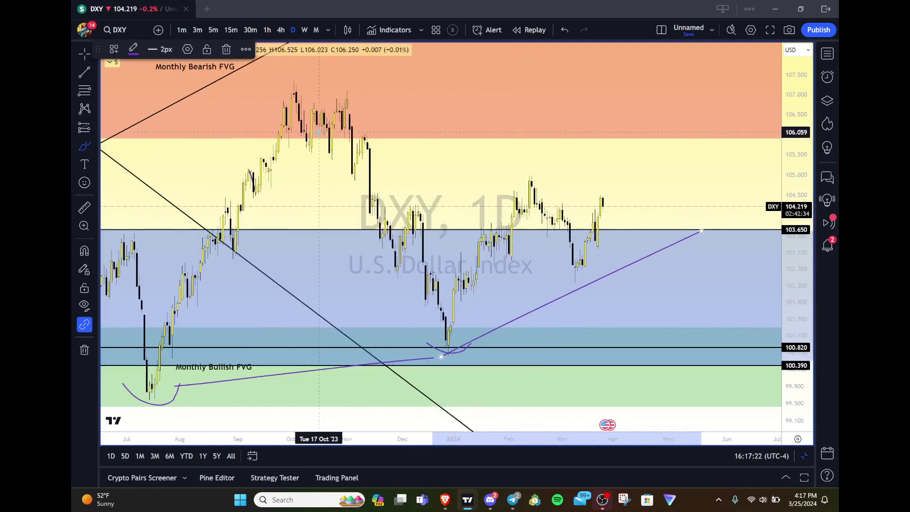
pyautogui.scroll(3, 375, 380)
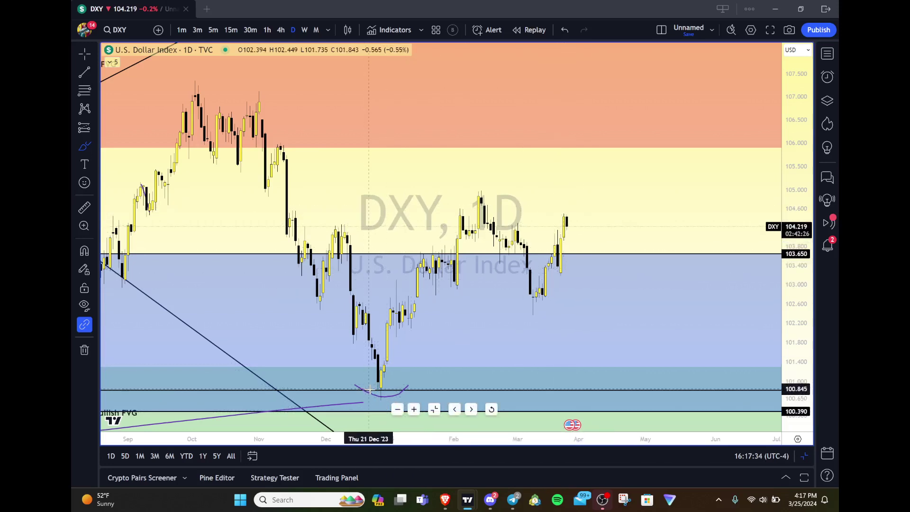
# Sketch the December-low-to-February-high path and the triangle's descending and rising edges.
pyautogui.moveTo(372, 392)
pyautogui.mouseDown()
pyautogui.moveTo(470, 205)
pyautogui.moveTo(537, 305)
pyautogui.moveTo(565, 230)
pyautogui.moveTo(579, 216)
pyautogui.moveTo(600, 300)
pyautogui.moveTo(628, 245)
pyautogui.moveTo(634, 269)
pyautogui.mouseUp()
pyautogui.moveTo(459, 176); pyautogui.dragTo(722, 276)
pyautogui.moveTo(662, 274); pyautogui.dragTo(511, 322)
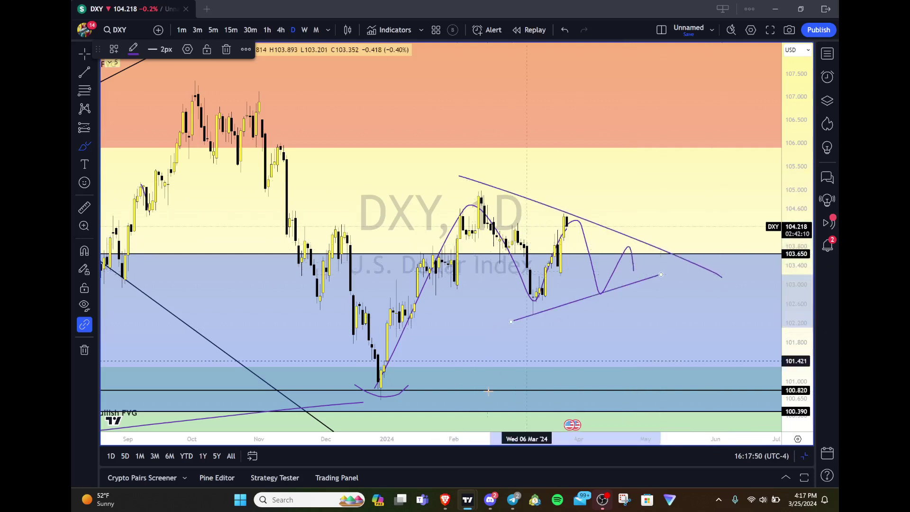
# Brush the upward breakout out of the triangle and circle the September–October highs.
pyautogui.scroll(-3, 488, 391)
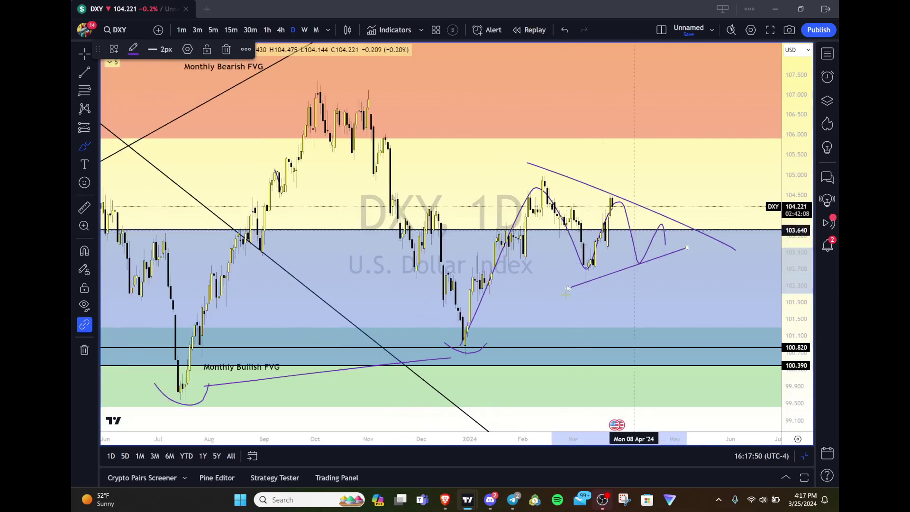
pyautogui.moveTo(669, 243); pyautogui.dragTo(695, 170)
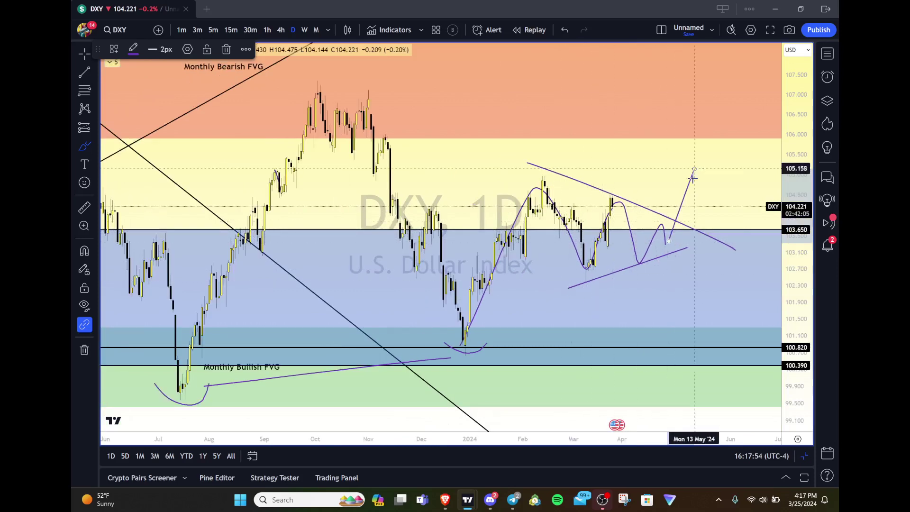
pyautogui.scroll(-2, 640, 358)
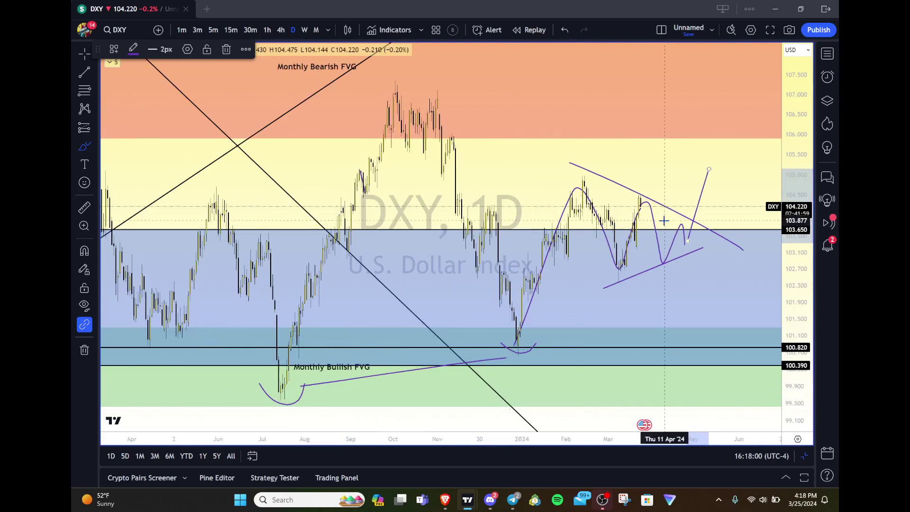
pyautogui.scroll(-2, 664, 221)
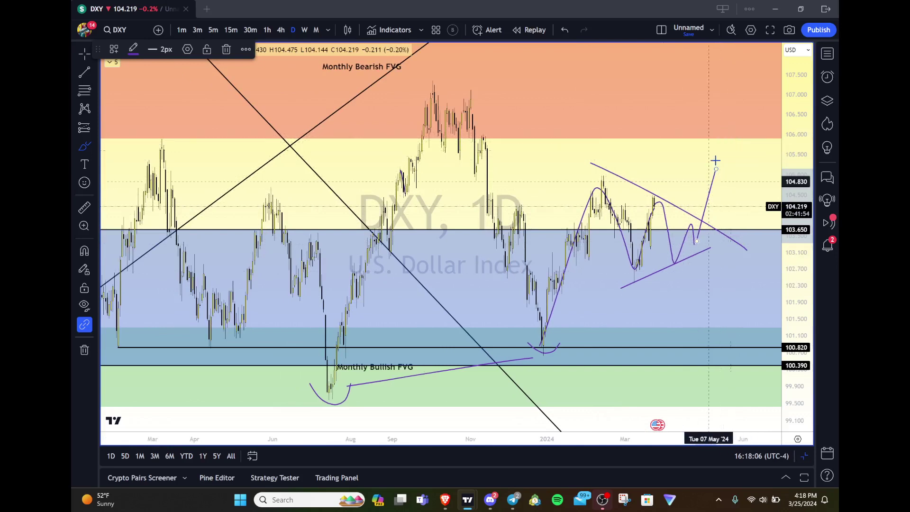
pyautogui.hscroll(3, 695, 163)
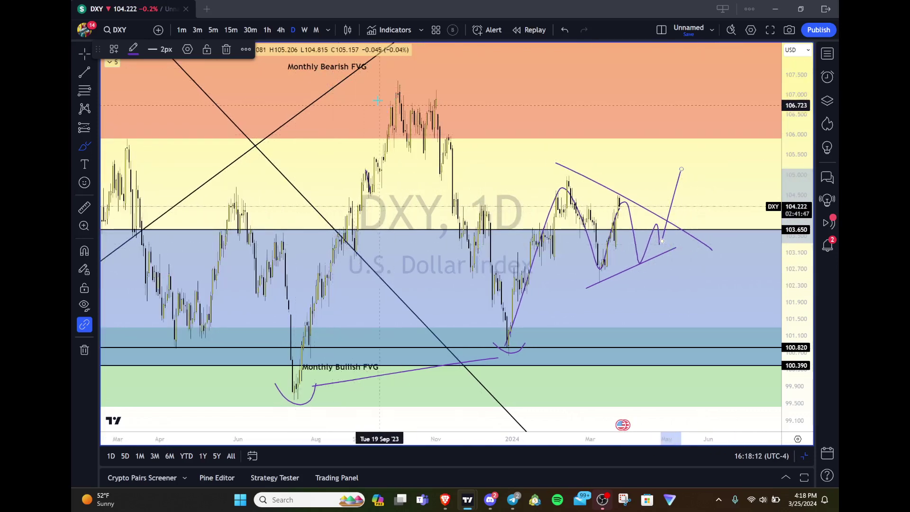
pyautogui.moveTo(380, 98)
pyautogui.mouseDown()
pyautogui.moveTo(474, 142)
pyautogui.moveTo(405, 98)
pyautogui.mouseUp()
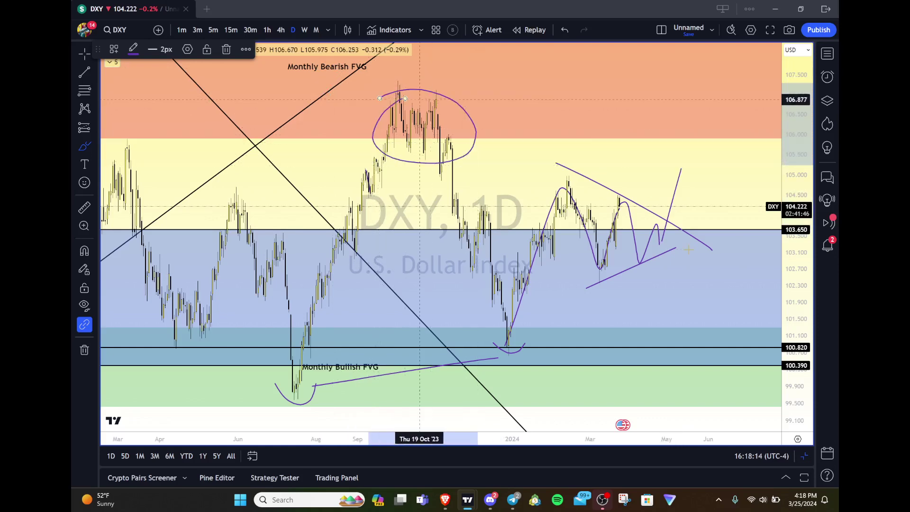
# Zoom the DXY chart out to bring the area above the Monthly Bearish FVG into view.
pyautogui.scroll(-5, 690, 247)
pyautogui.scroll(-3, 699, 237)
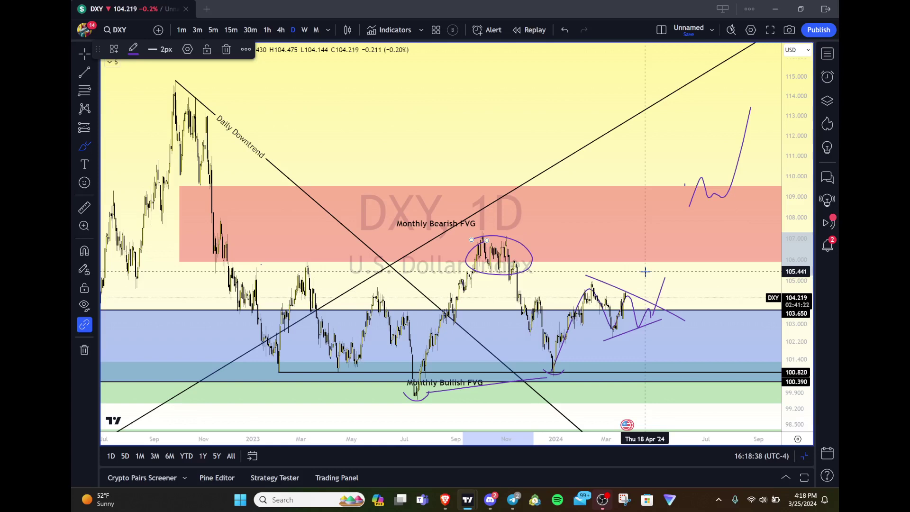
pyautogui.scroll(2, 649, 269)
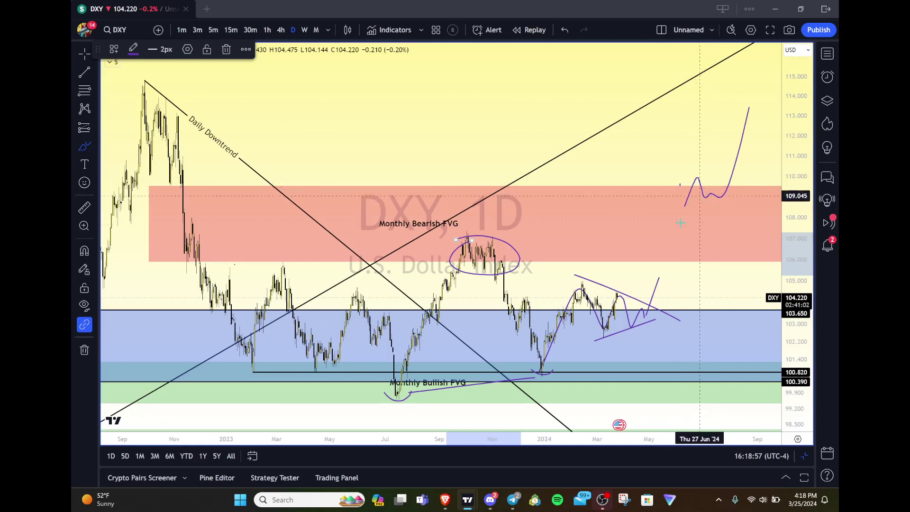
# Brush a line linking the DXY triangle breakout to the upper projected wave.
pyautogui.moveTo(657, 279); pyautogui.dragTo(686, 196)
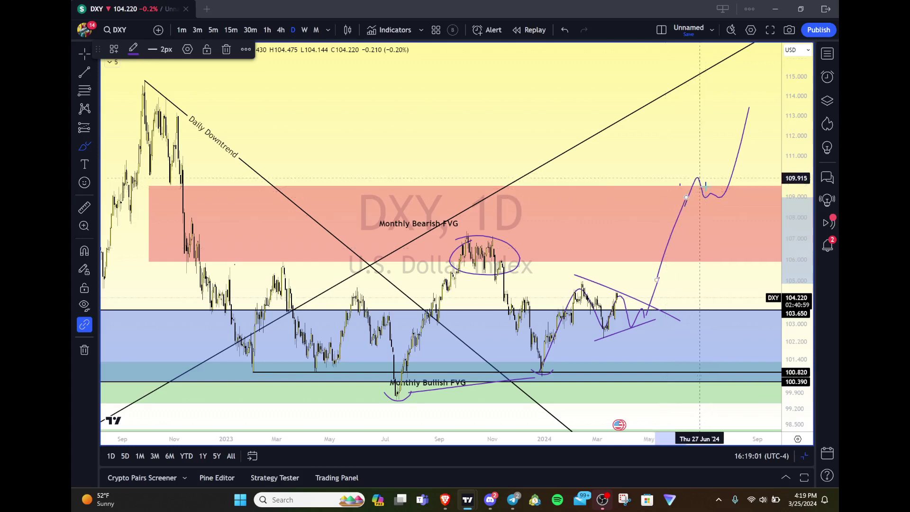
pyautogui.scroll(-3, 522, 143)
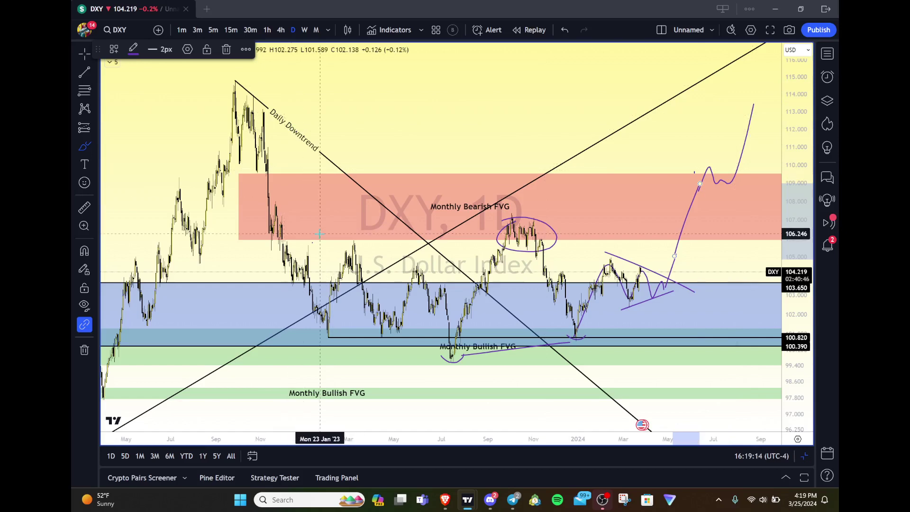
pyautogui.scroll(5, 320, 234)
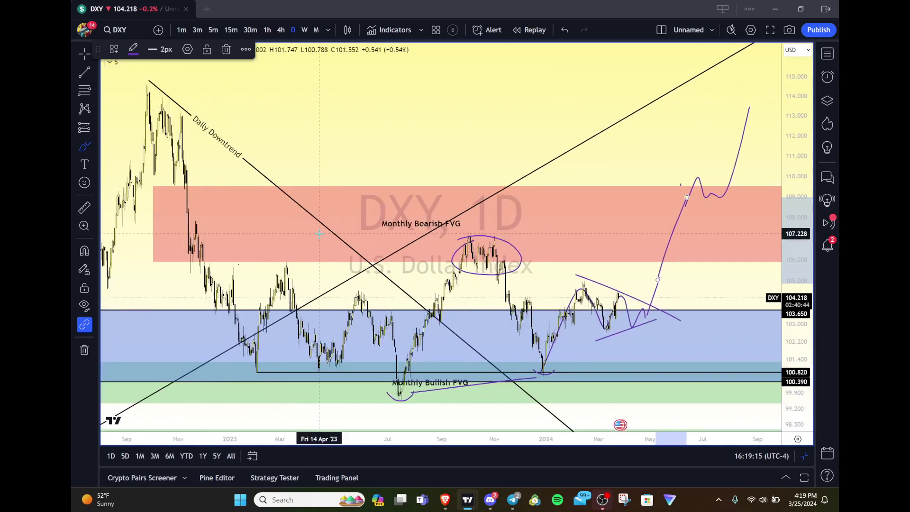
pyautogui.scroll(2, 319, 233)
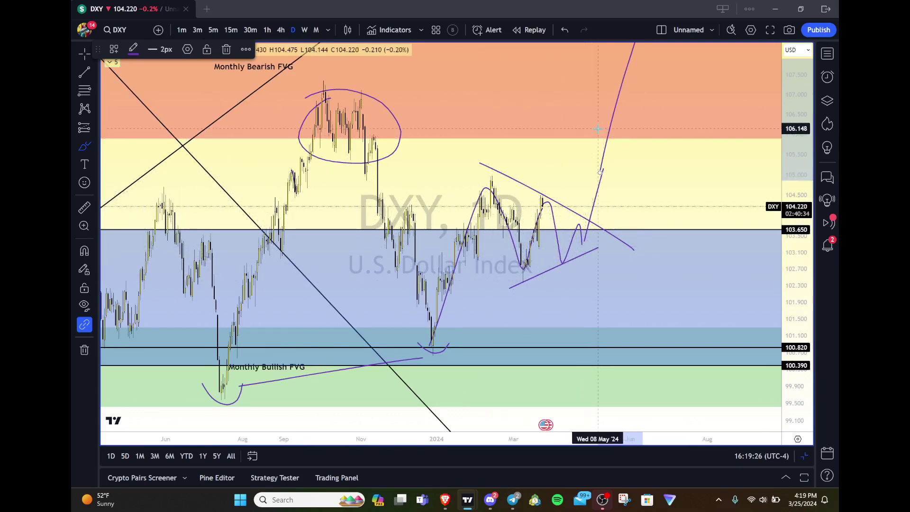
# Switch the chart symbol from DXY to US30USD using the Watchlist.
pyautogui.scroll(-1, 602, 138)
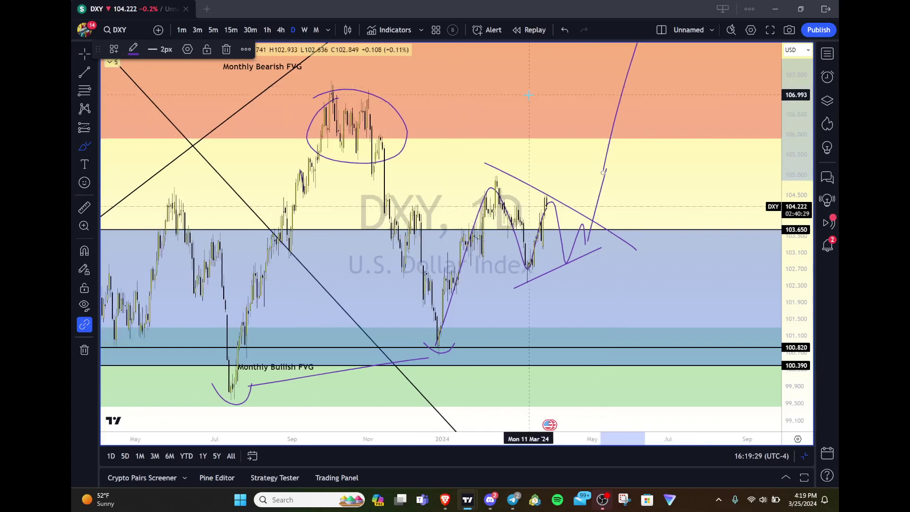
pyautogui.scroll(-1, 572, 153)
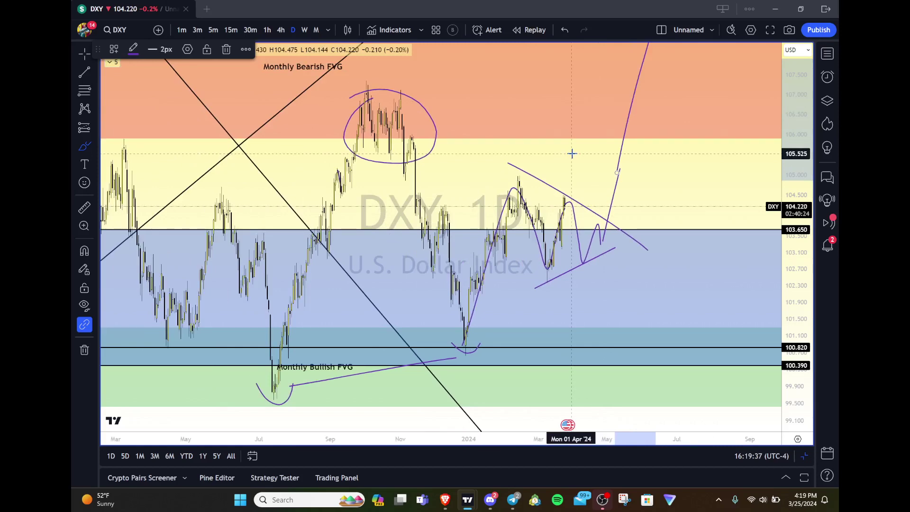
pyautogui.scroll(-3, 572, 153)
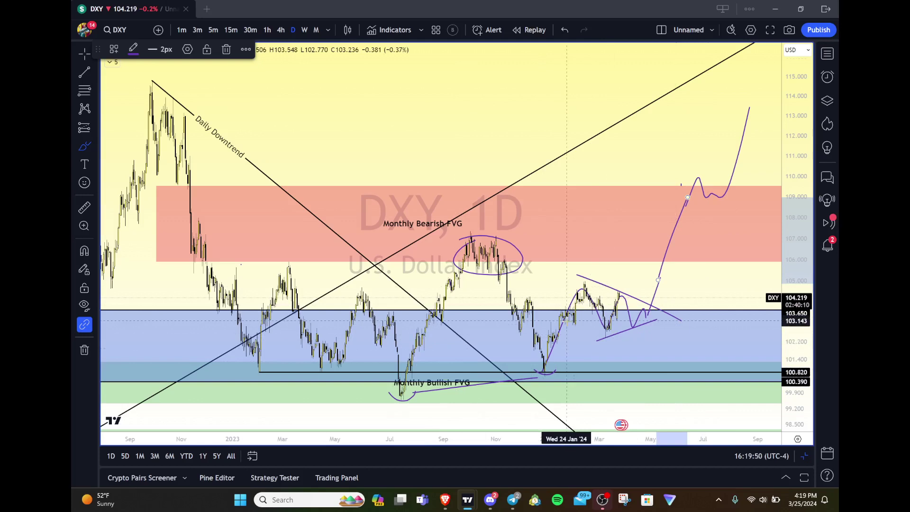
pyautogui.click(828, 54)
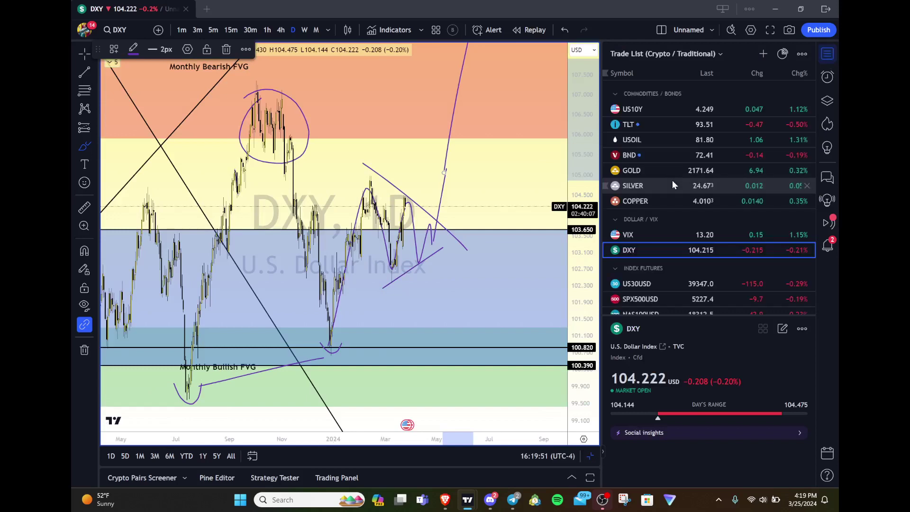
pyautogui.click(654, 199)
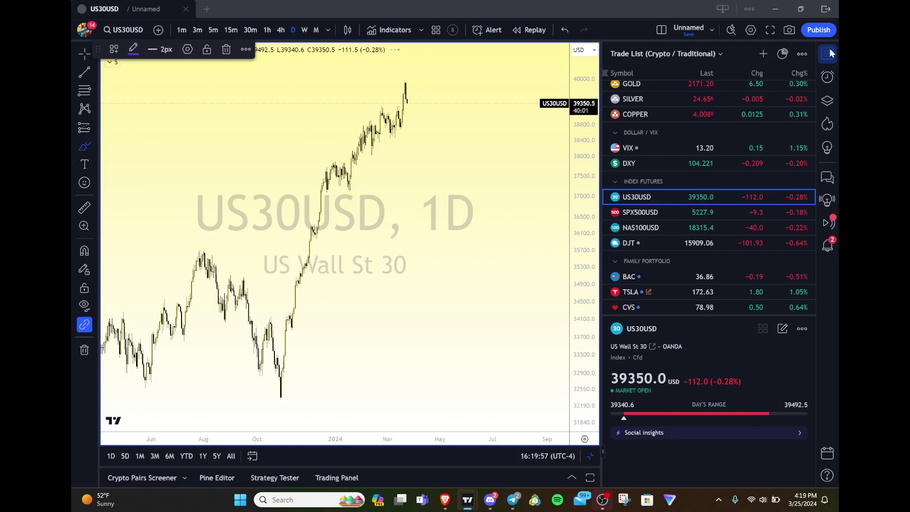
# Close the watchlist to widen the US30USD chart and select the Brush tool.
pyautogui.click(829, 53)
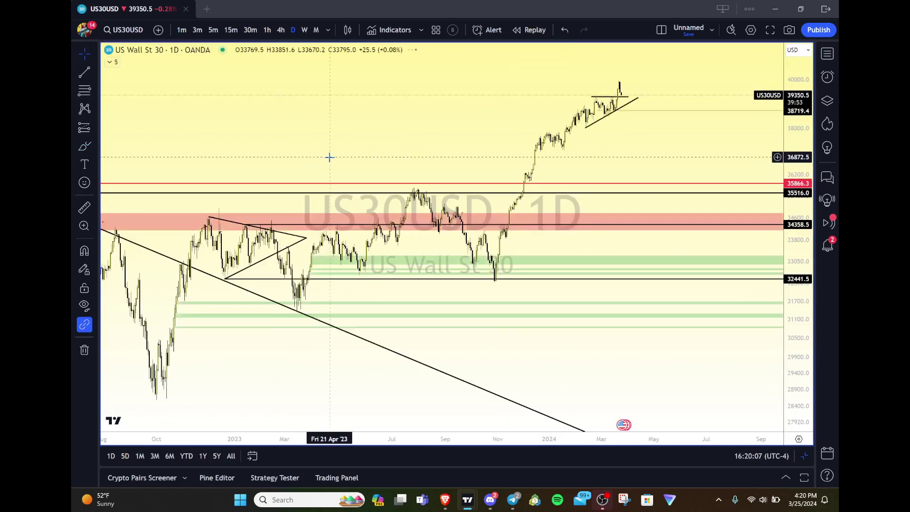
pyautogui.scroll(3, 330, 157)
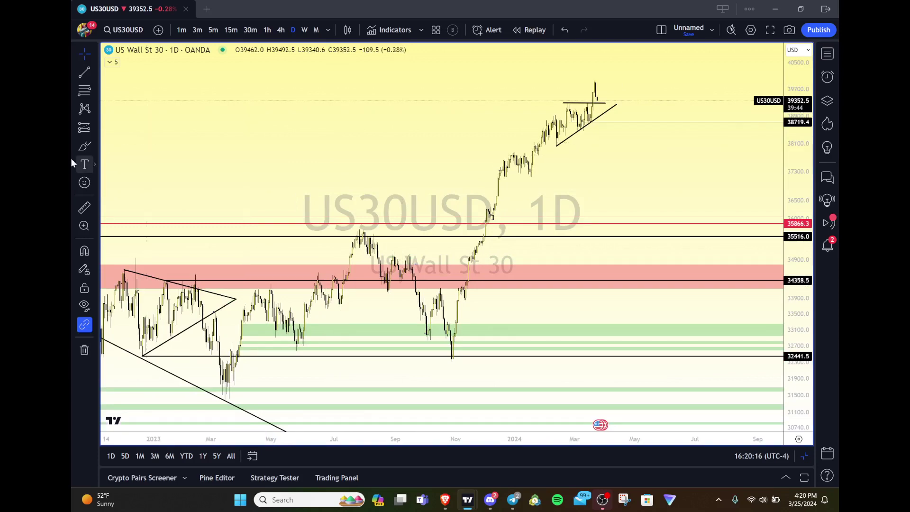
pyautogui.click(85, 150)
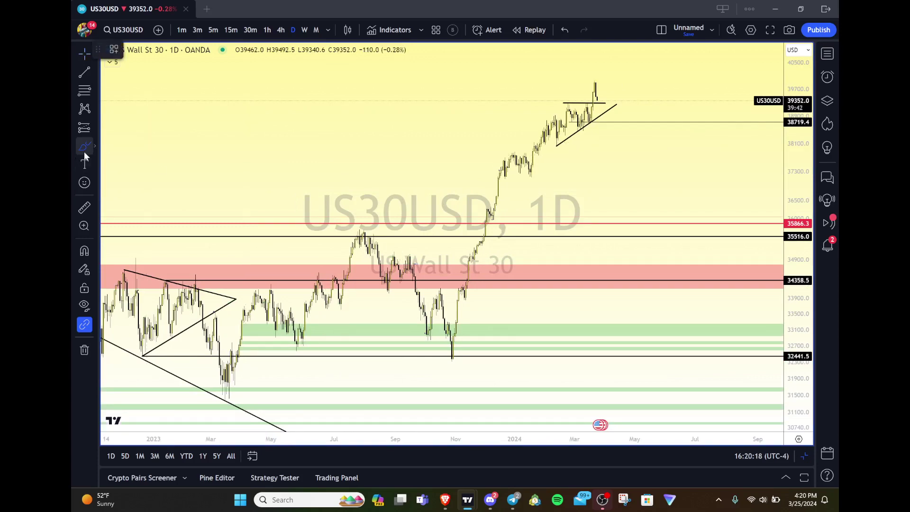
# Zoom into recent US30USD candles and sketch a projected path through the triangle.
pyautogui.scroll(2, 378, 250)
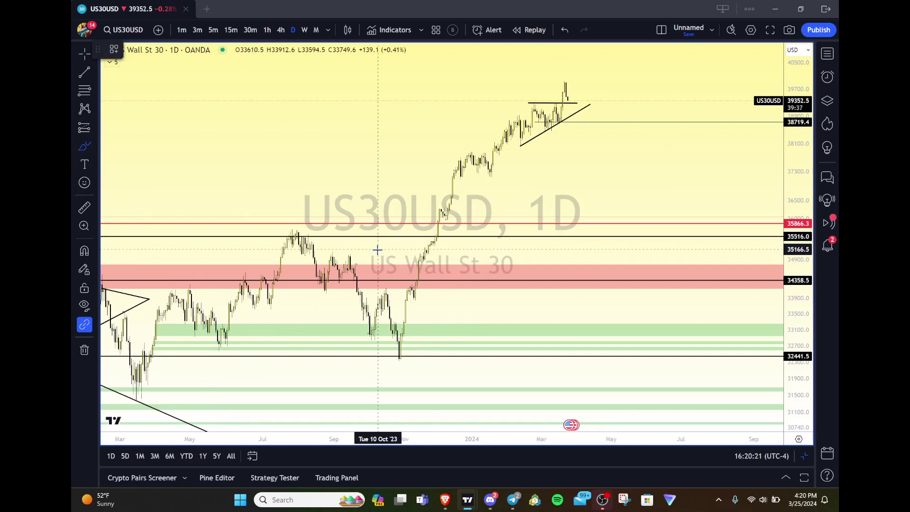
pyautogui.scroll(2, 378, 250)
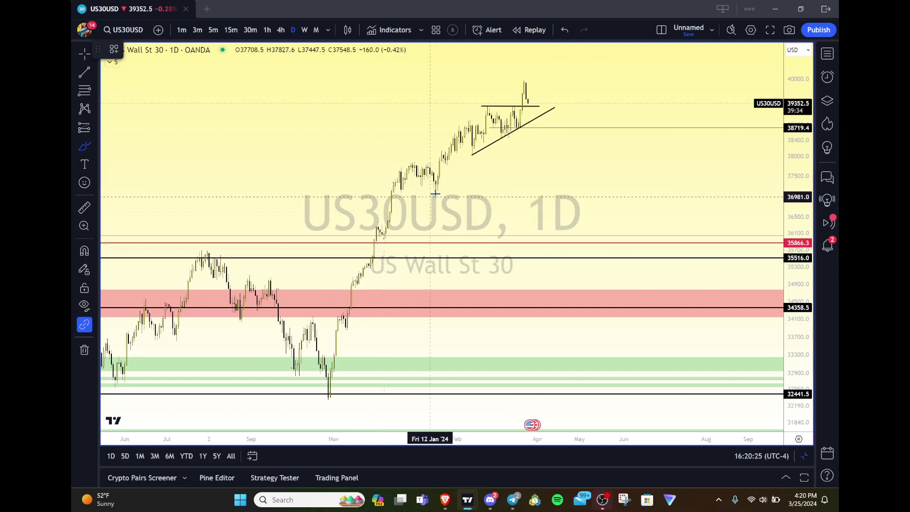
pyautogui.scroll(2, 446, 127)
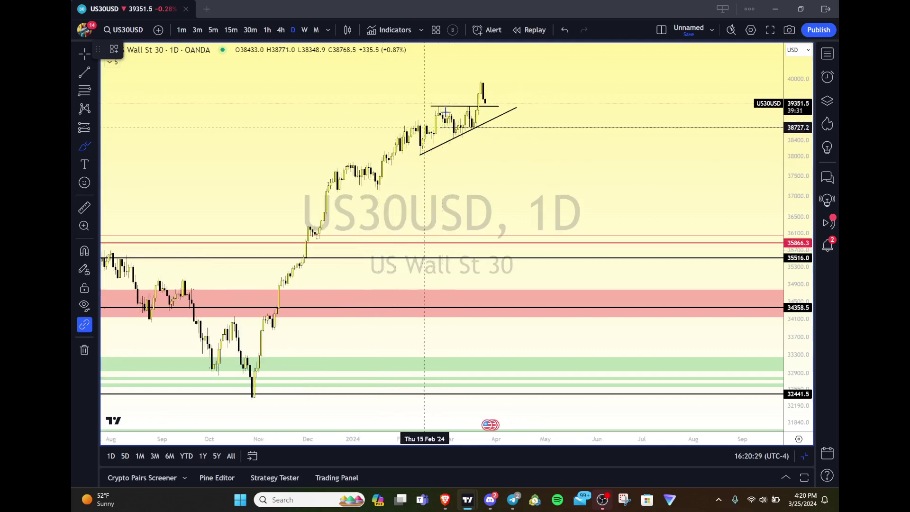
pyautogui.moveTo(417, 154)
pyautogui.mouseDown()
pyautogui.moveTo(429, 135)
pyautogui.moveTo(485, 107)
pyautogui.mouseUp()
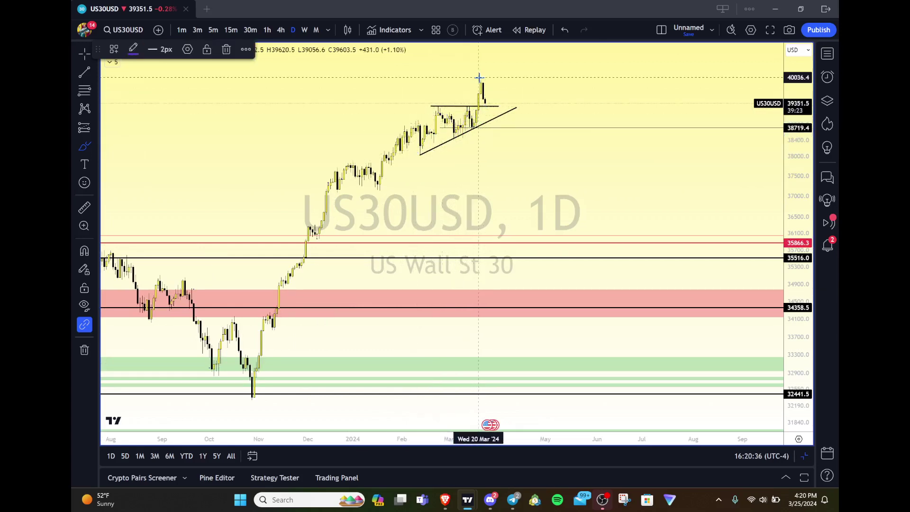
# Delete the projected path and the continued-rise sketch drawn after it.
pyautogui.press('Delete')
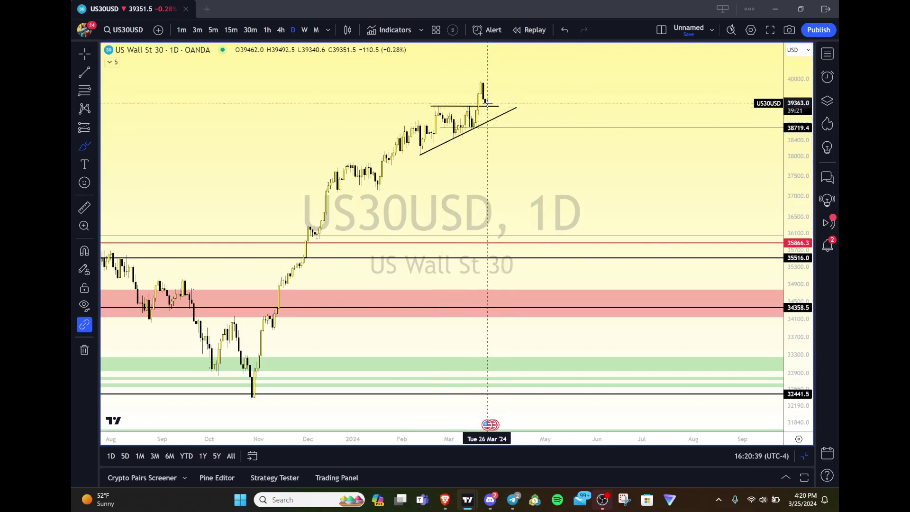
pyautogui.moveTo(488, 104); pyautogui.dragTo(523, 66)
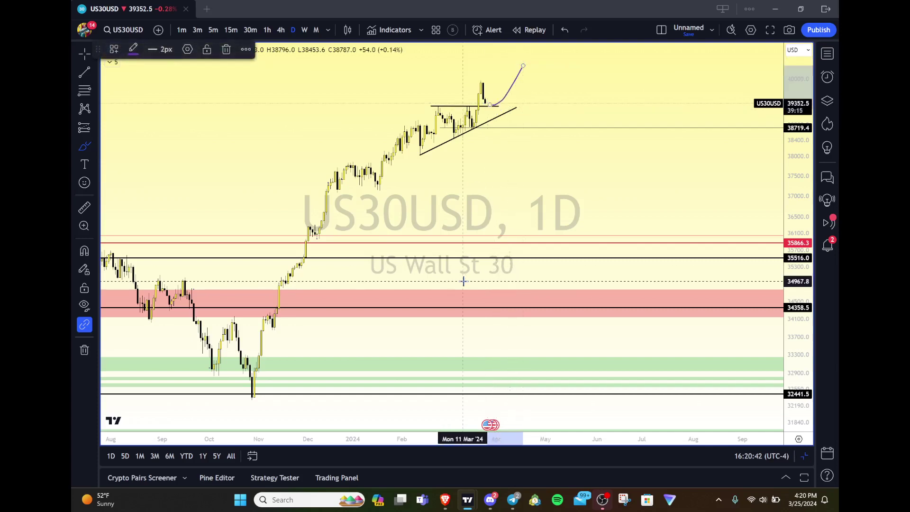
pyautogui.press('Delete')
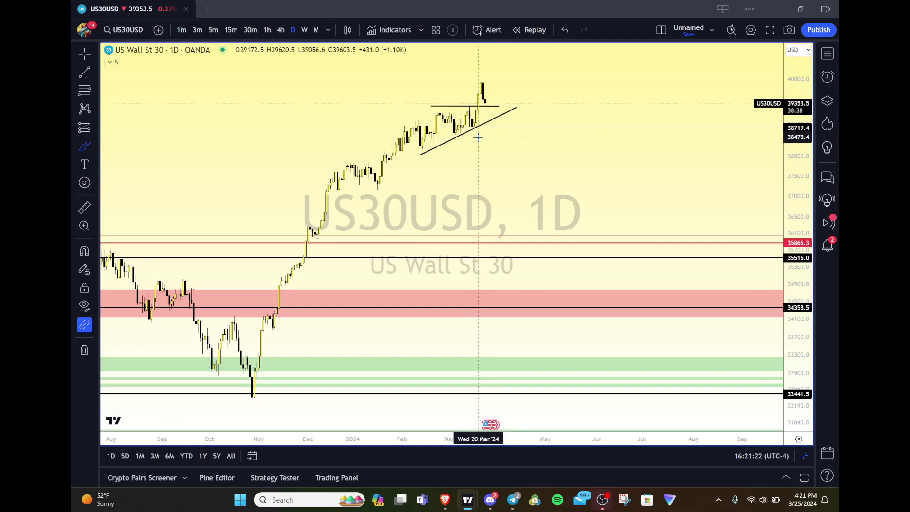
# Mark a short level under the triangle, then undo a V-shaped projected dip.
pyautogui.moveTo(488, 137); pyautogui.dragTo(448, 138)
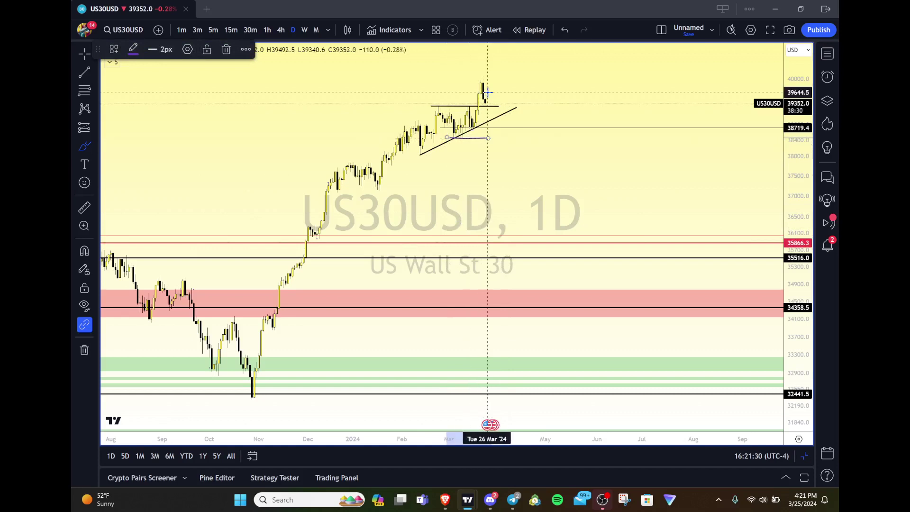
pyautogui.moveTo(491, 102)
pyautogui.mouseDown()
pyautogui.moveTo(504, 149)
pyautogui.moveTo(520, 134)
pyautogui.mouseUp()
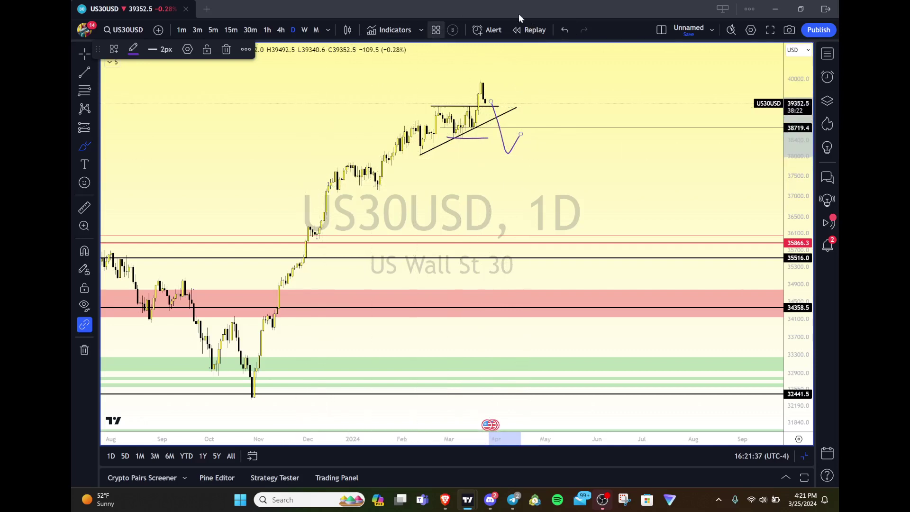
pyautogui.click(563, 31)
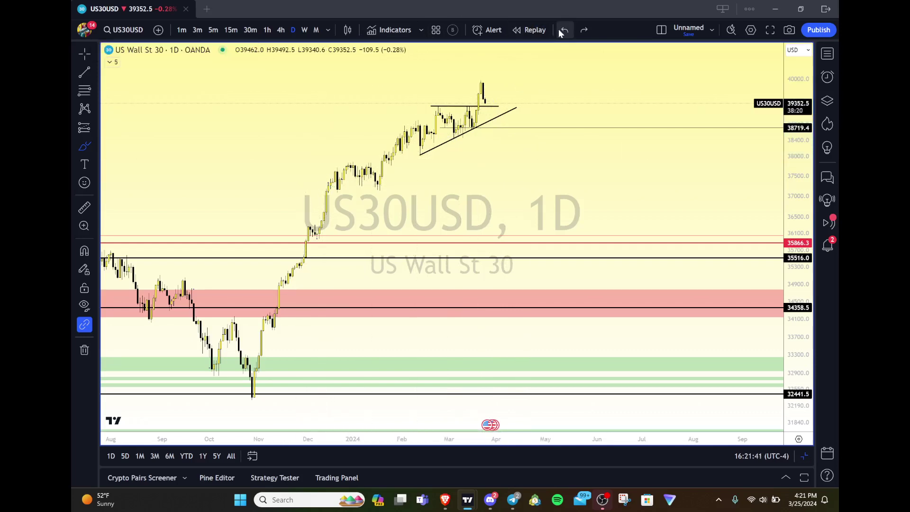
pyautogui.scroll(-1, 454, 189)
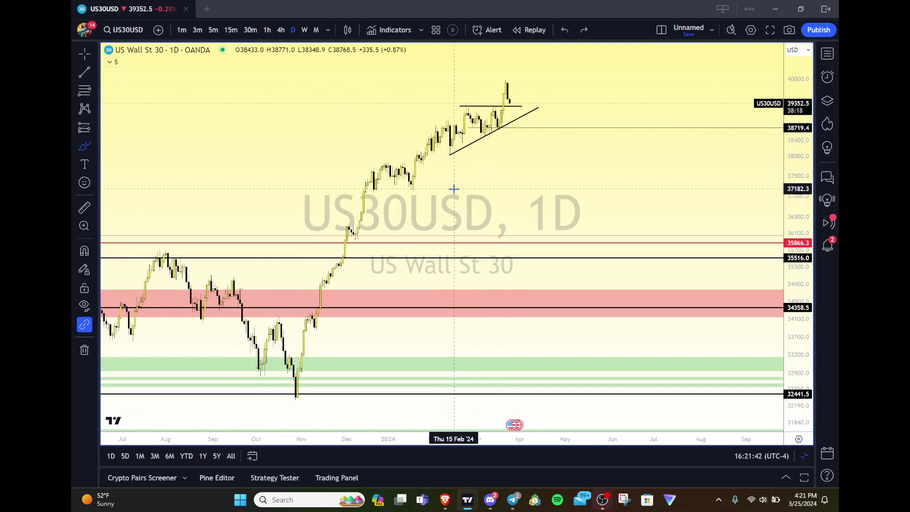
pyautogui.scroll(1, 454, 189)
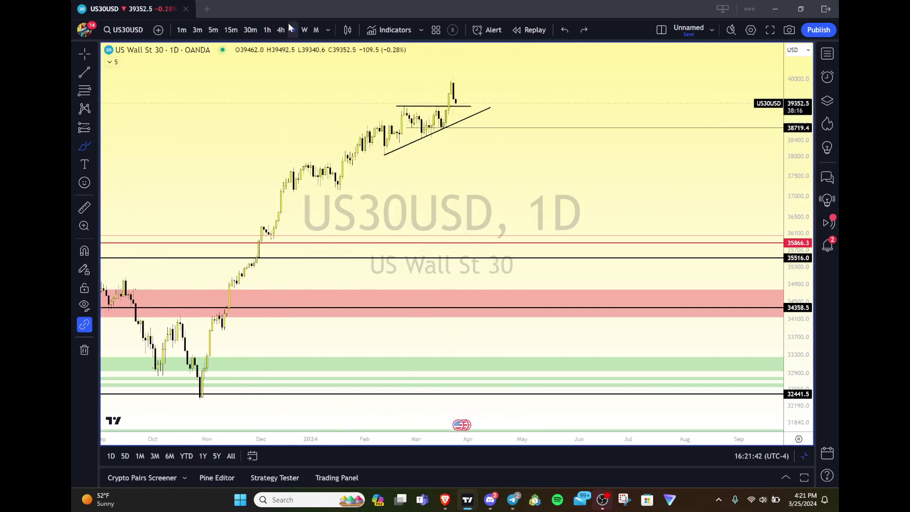
# Switch US30USD to monthly, zoom into recent years, and delete a sketched projected drop.
pyautogui.click(315, 30)
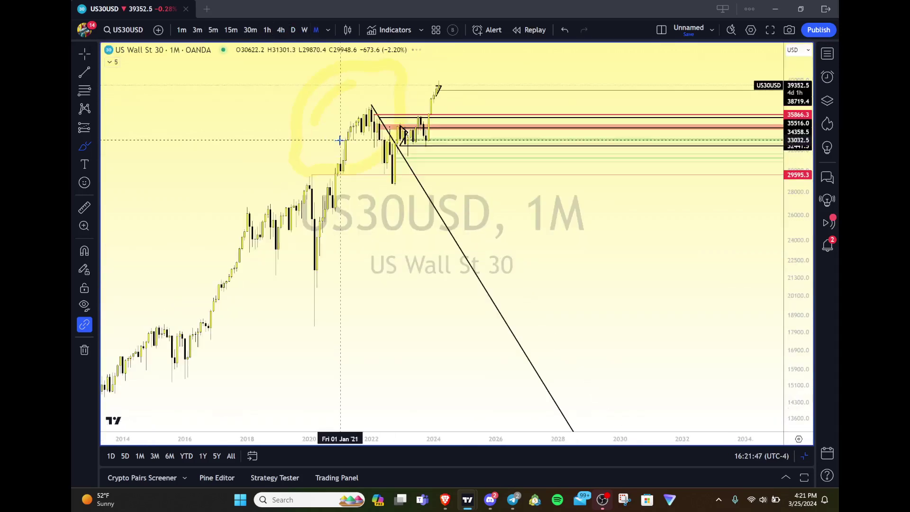
pyautogui.scroll(3, 340, 140)
pyautogui.scroll(5, 340, 140)
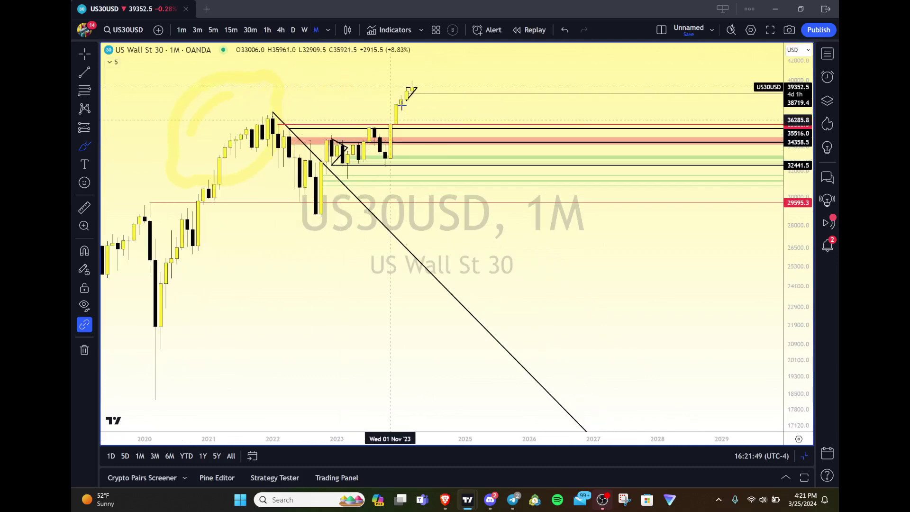
pyautogui.scroll(4, 408, 98)
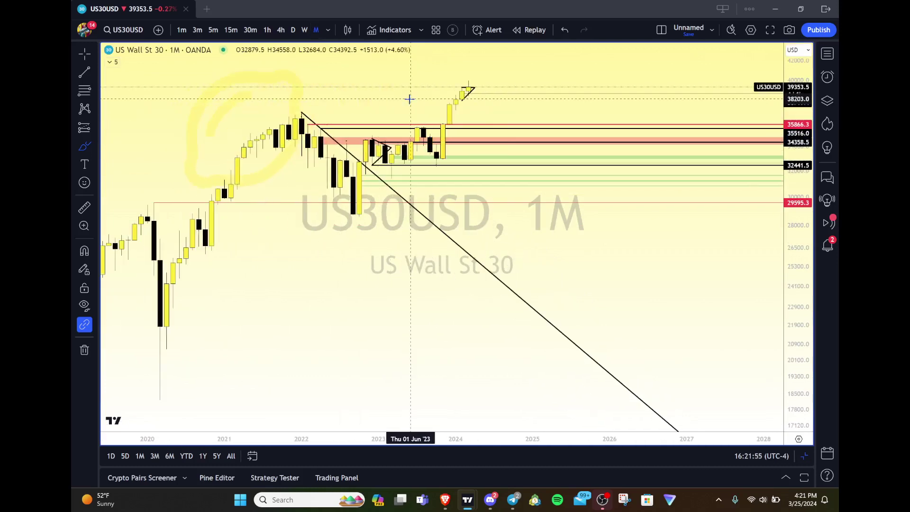
pyautogui.scroll(5, 408, 98)
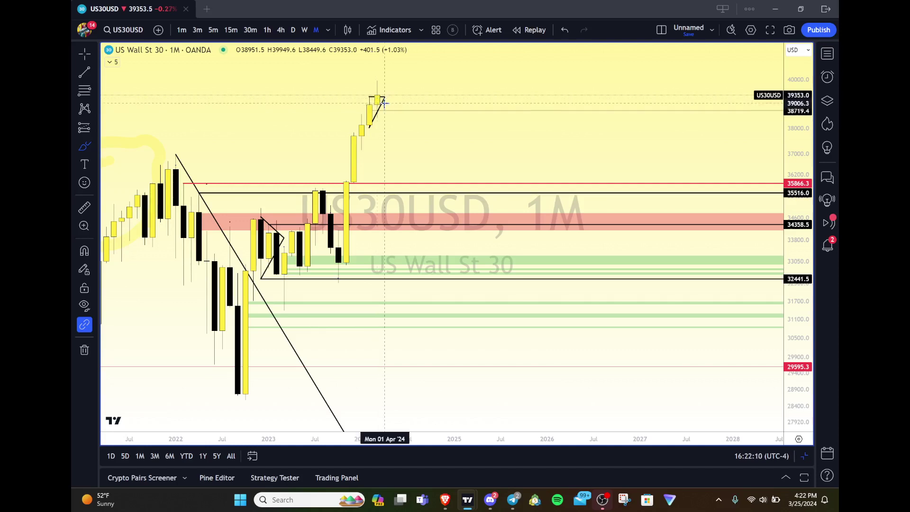
pyautogui.moveTo(385, 101); pyautogui.dragTo(408, 142)
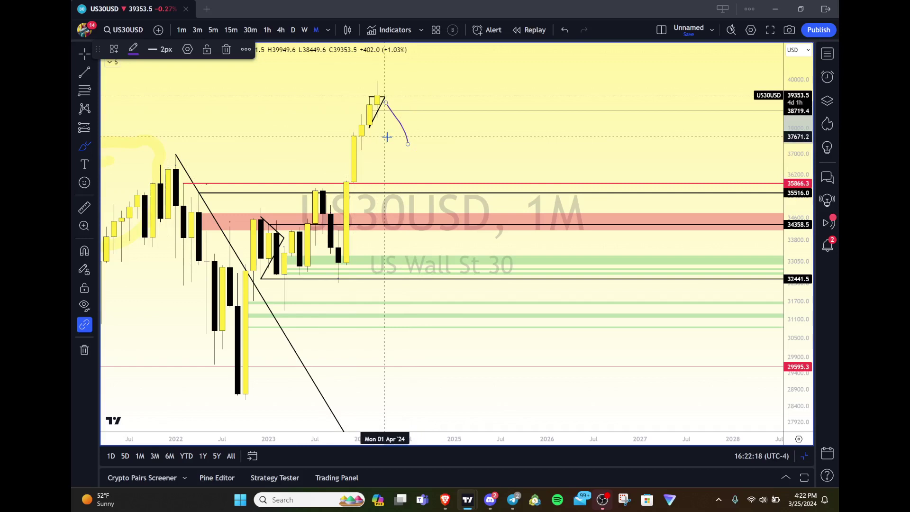
pyautogui.press('Delete')
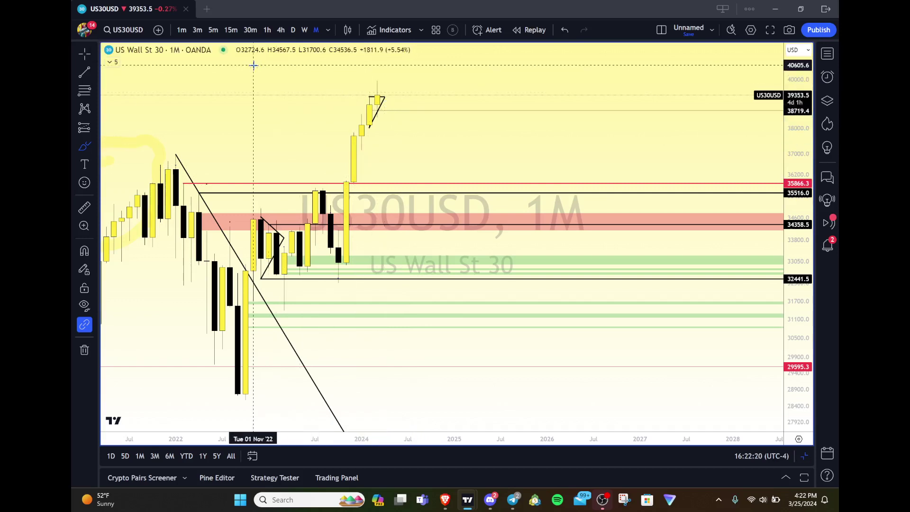
# Put US Wall St 30 back on the daily timeframe, zoom out, and load SPX500USD.
pyautogui.click(293, 30)
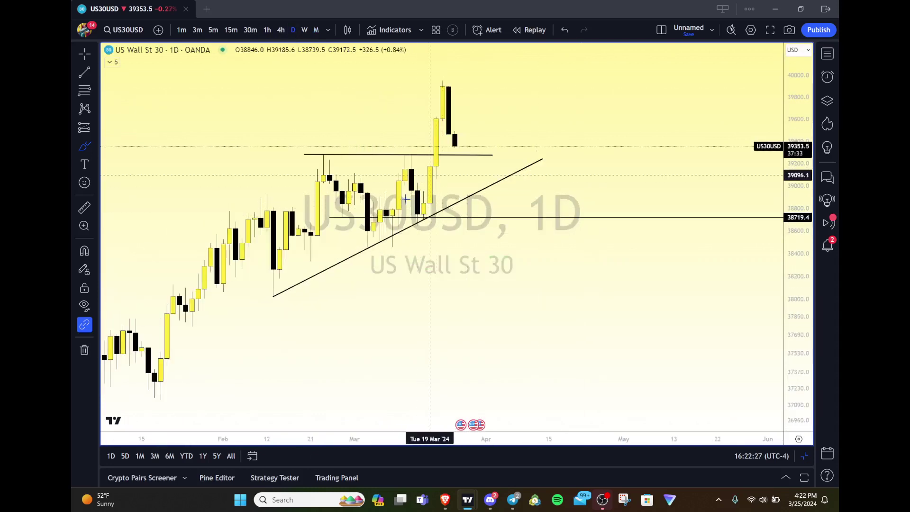
pyautogui.scroll(-3, 431, 171)
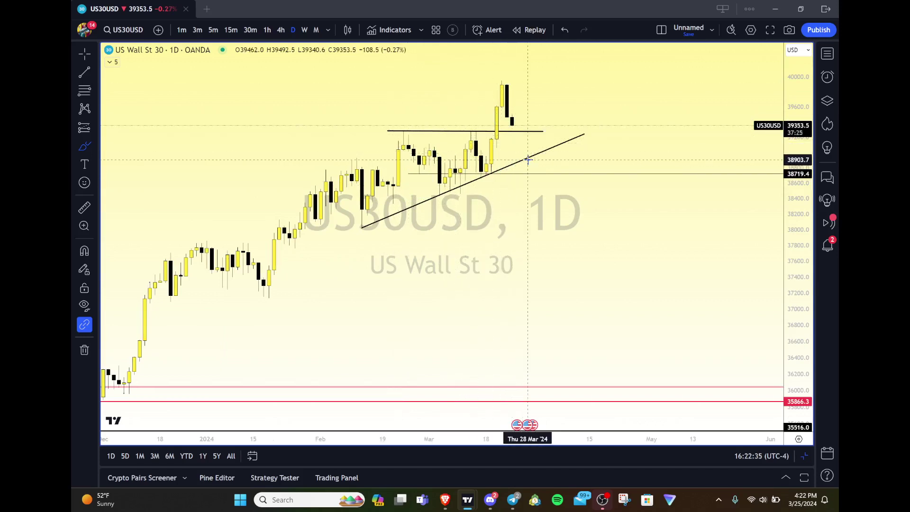
pyautogui.scroll(-2, 528, 159)
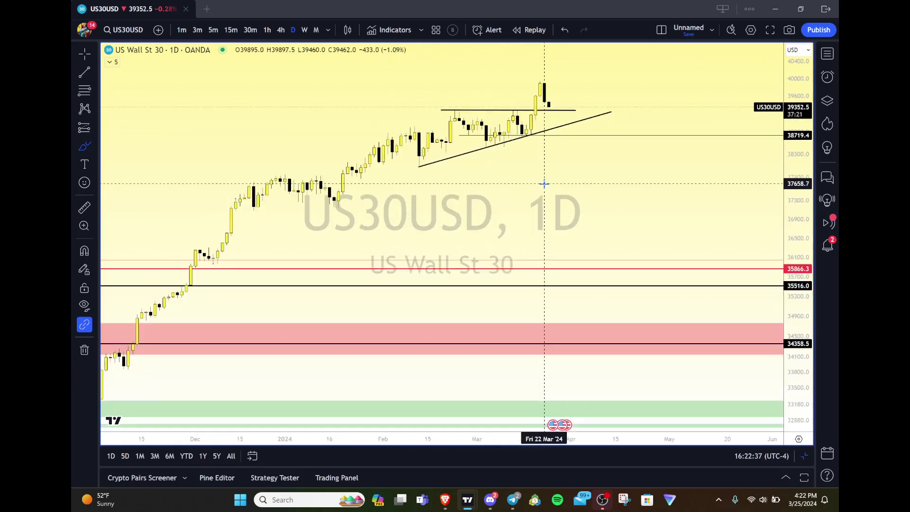
pyautogui.scroll(-2, 545, 184)
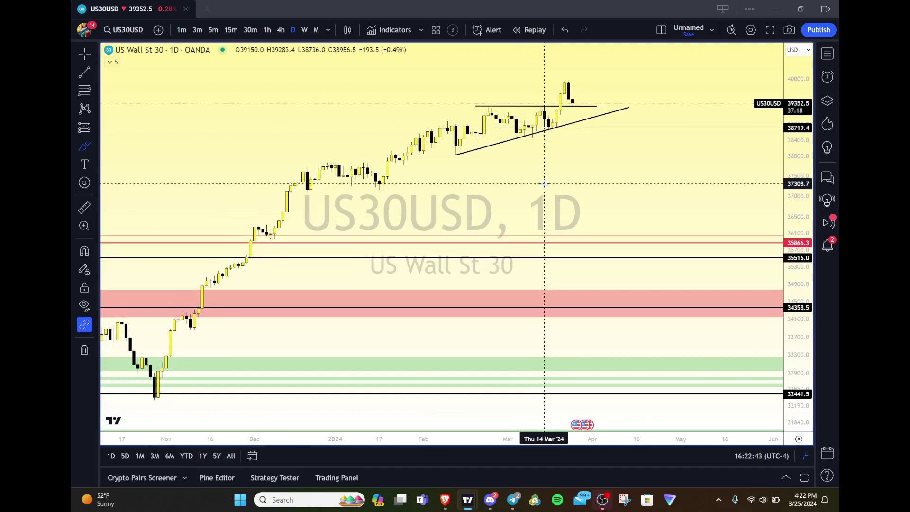
pyautogui.press('space')
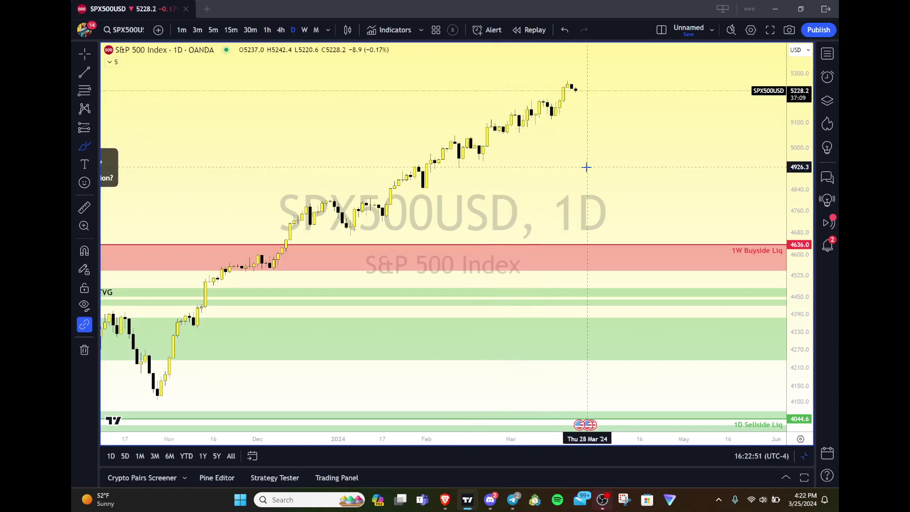
pyautogui.scroll(-2, 585, 167)
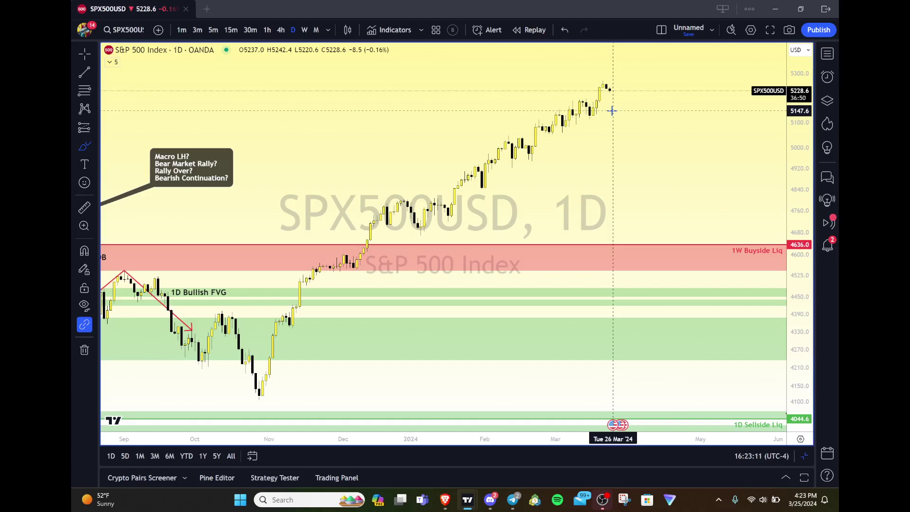
pyautogui.scroll(5, 612, 111)
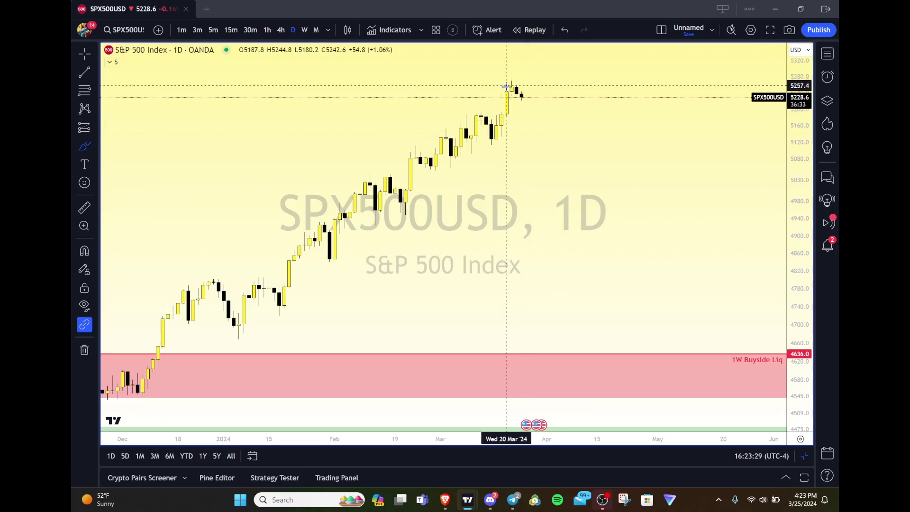
pyautogui.moveTo(519, 95); pyautogui.dragTo(560, 163)
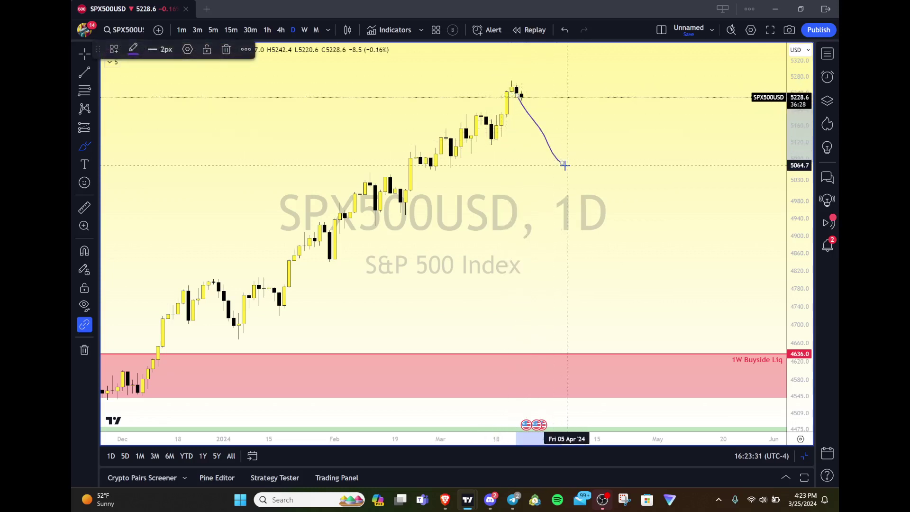
pyautogui.hotkey('ctrl', 'z')
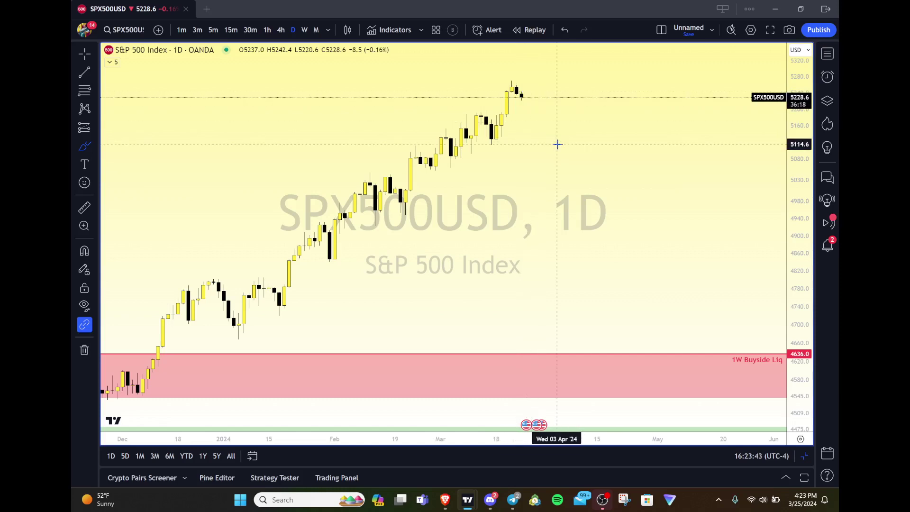
pyautogui.scroll(-2, 545, 119)
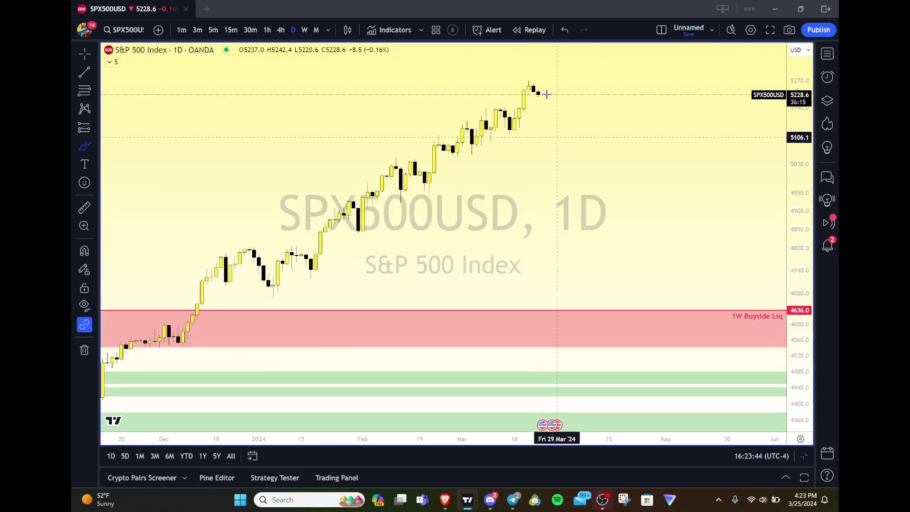
pyautogui.scroll(-2, 538, 162)
pyautogui.scroll(-3, 538, 163)
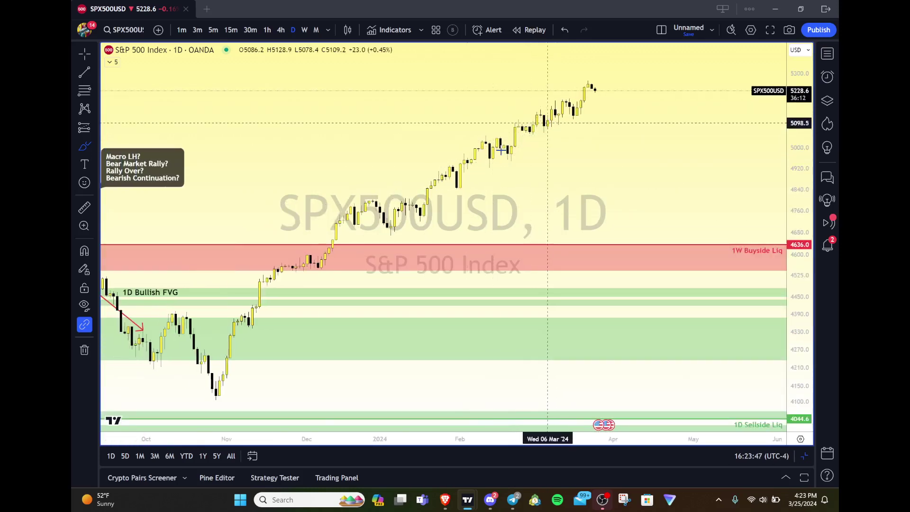
pyautogui.scroll(-2, 555, 275)
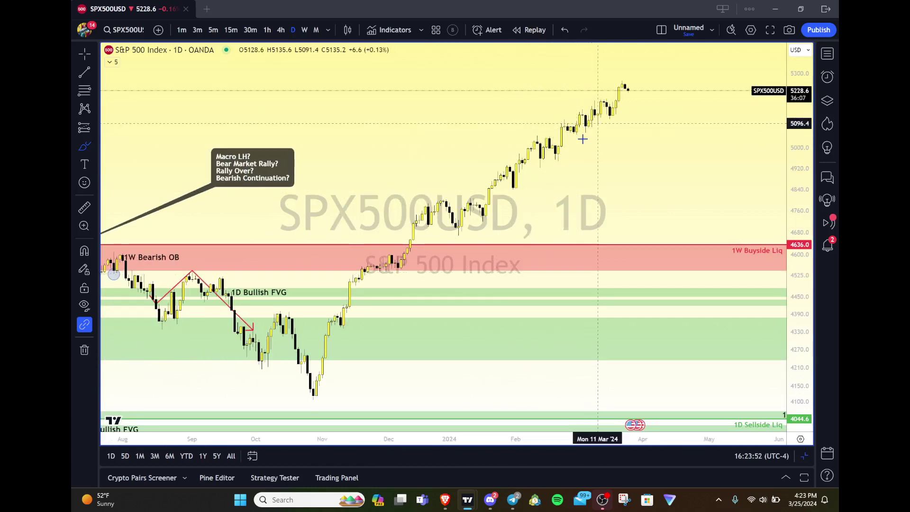
pyautogui.scroll(2, 565, 144)
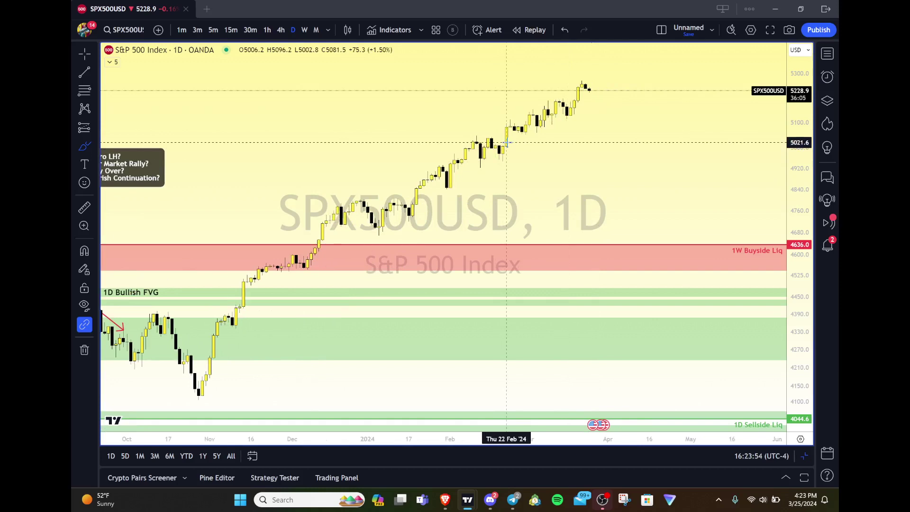
pyautogui.moveTo(513, 138); pyautogui.dragTo(589, 94)
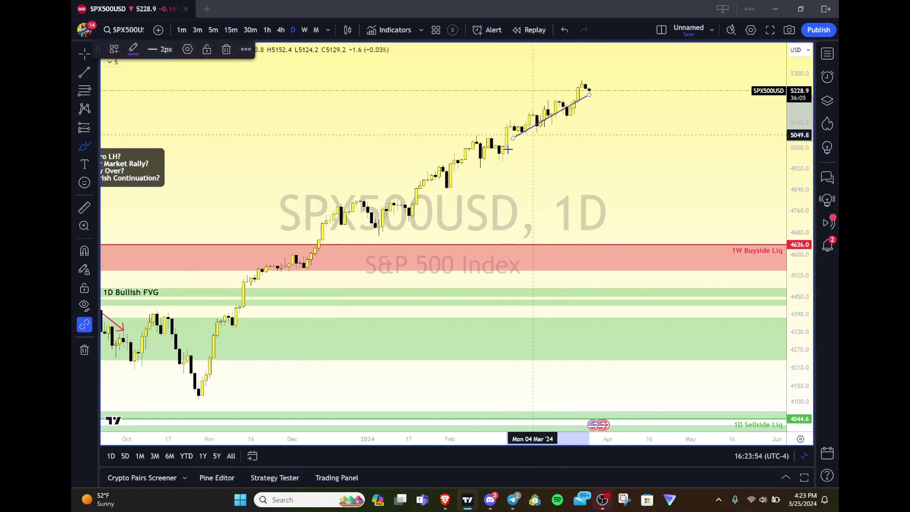
pyautogui.hotkey('ctrl', 'z')
pyautogui.moveTo(512, 147); pyautogui.dragTo(578, 113)
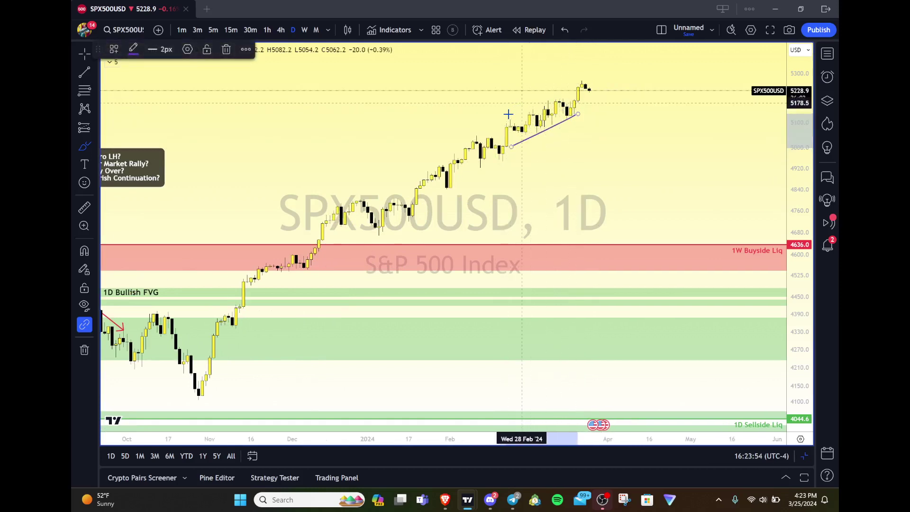
pyautogui.click(566, 29)
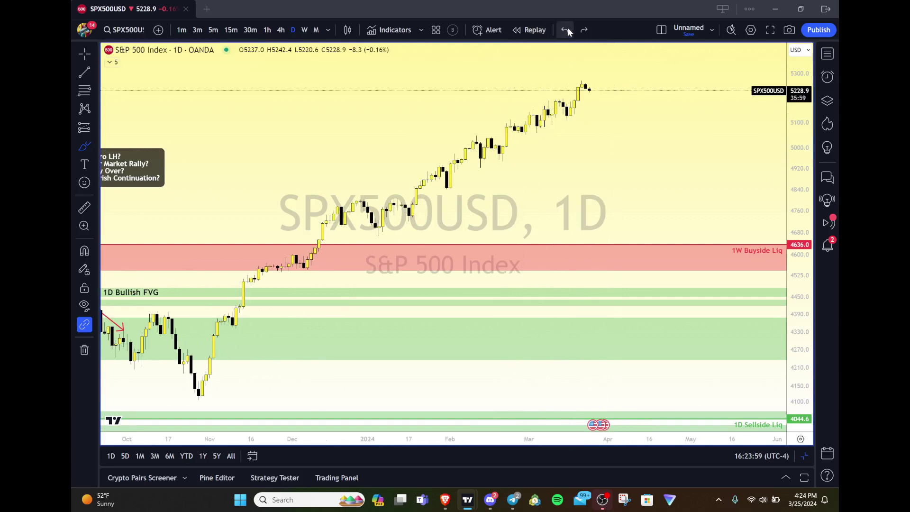
pyautogui.scroll(-2, 481, 266)
pyautogui.scroll(2, 481, 266)
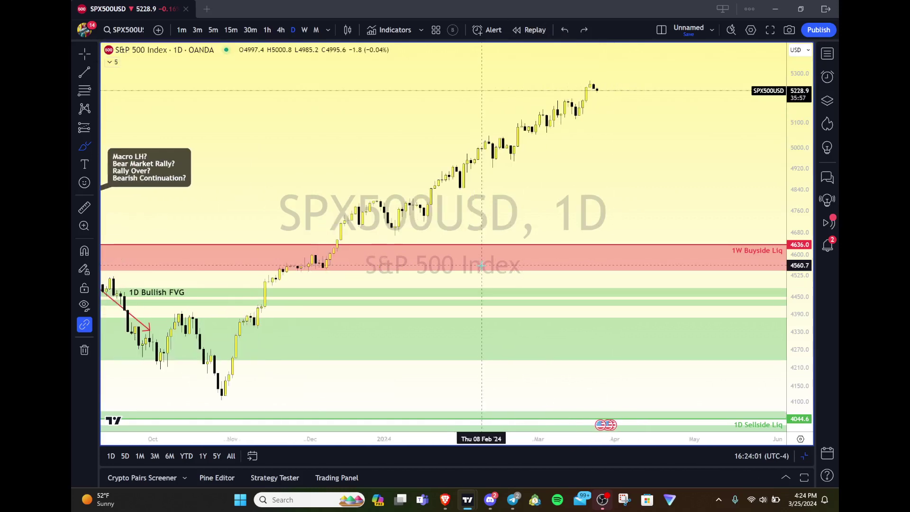
pyautogui.click(304, 28)
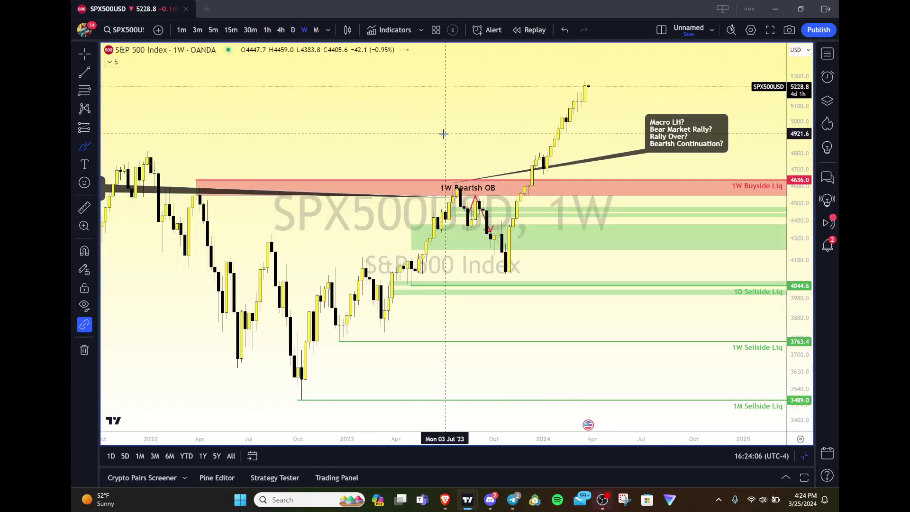
# Return the S&P 500 chart to the daily timeframe and change the symbol to NAS100USD.
pyautogui.scroll(2, 498, 113)
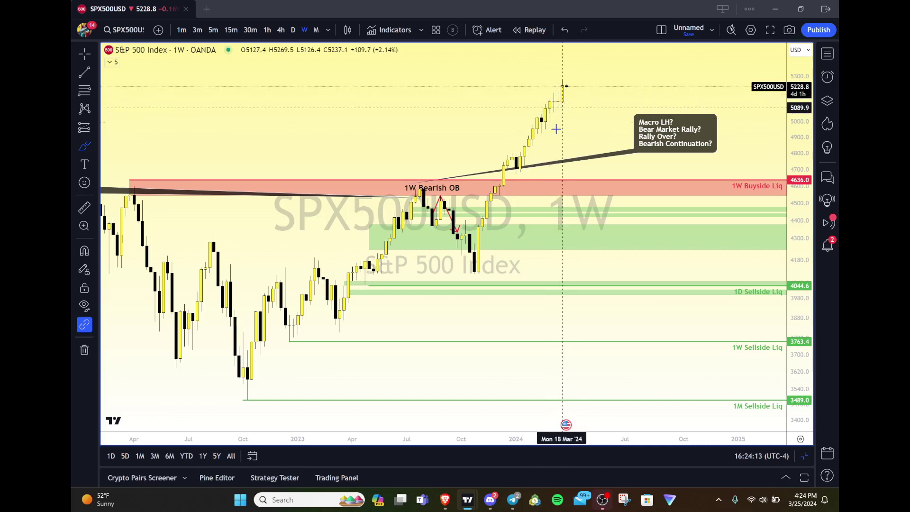
pyautogui.click(294, 28)
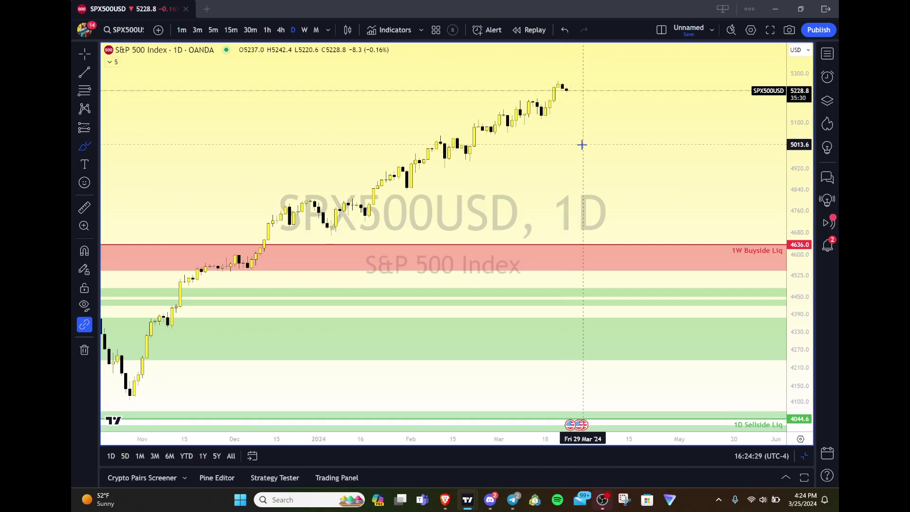
pyautogui.press('space')
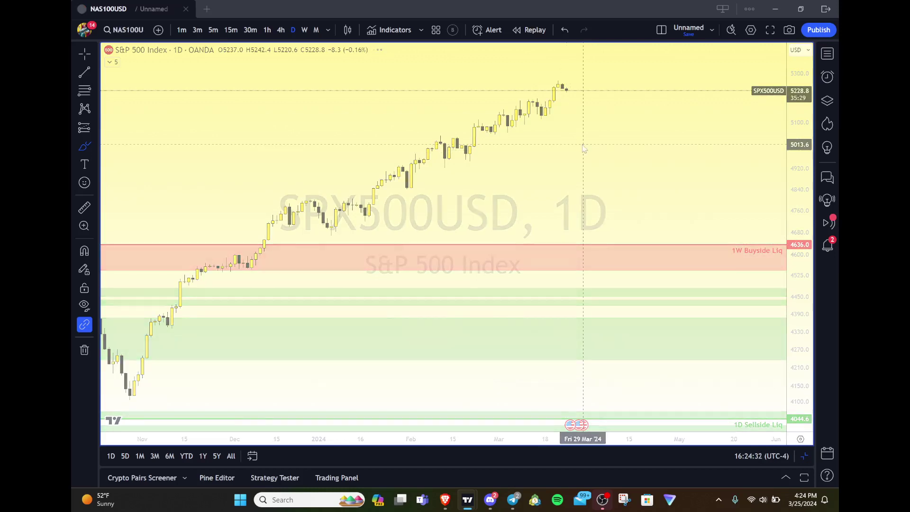